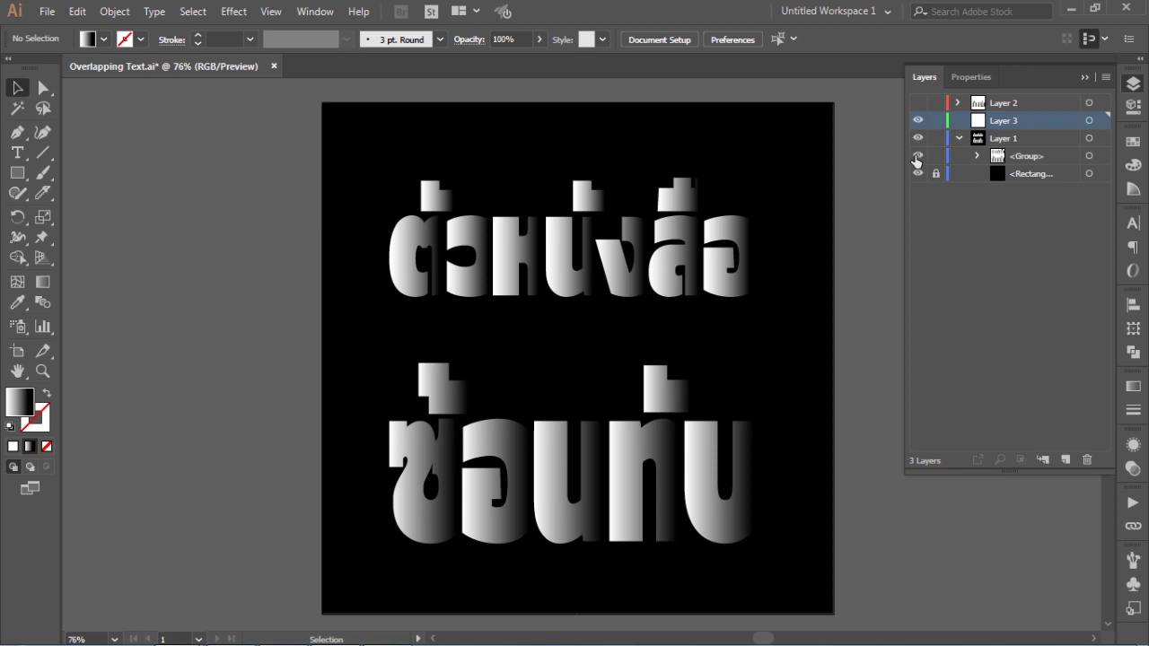
- Hide Layer 1 and add the text "ทับซ้อน" to the artboard on Layer 3
click(958, 139)
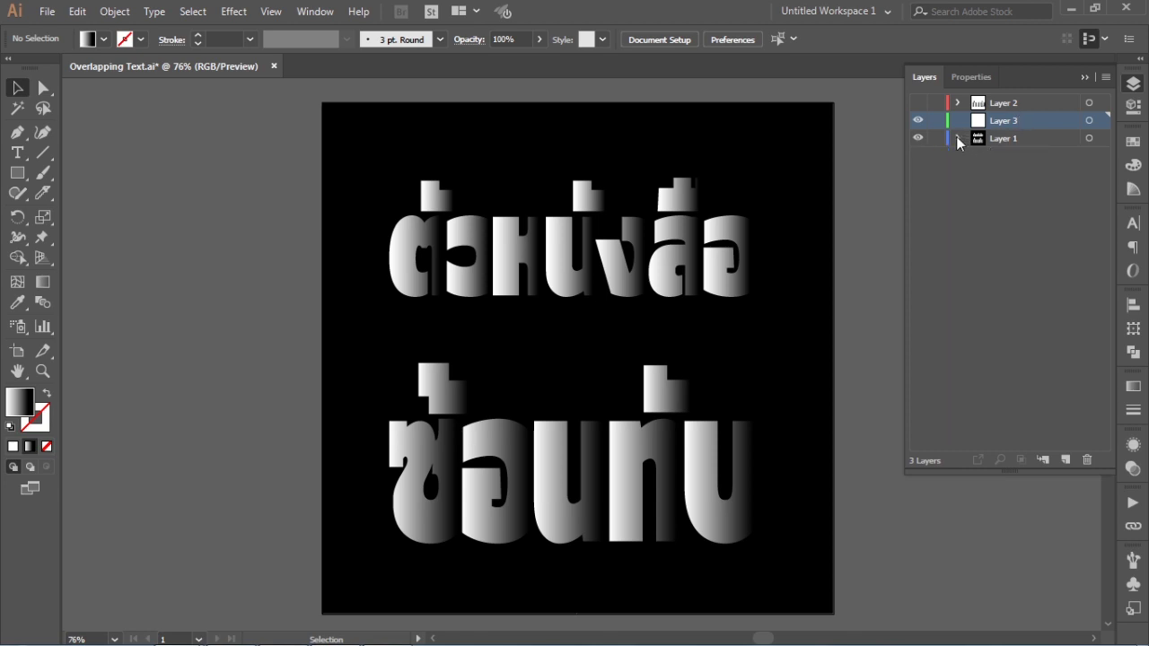
click(923, 139)
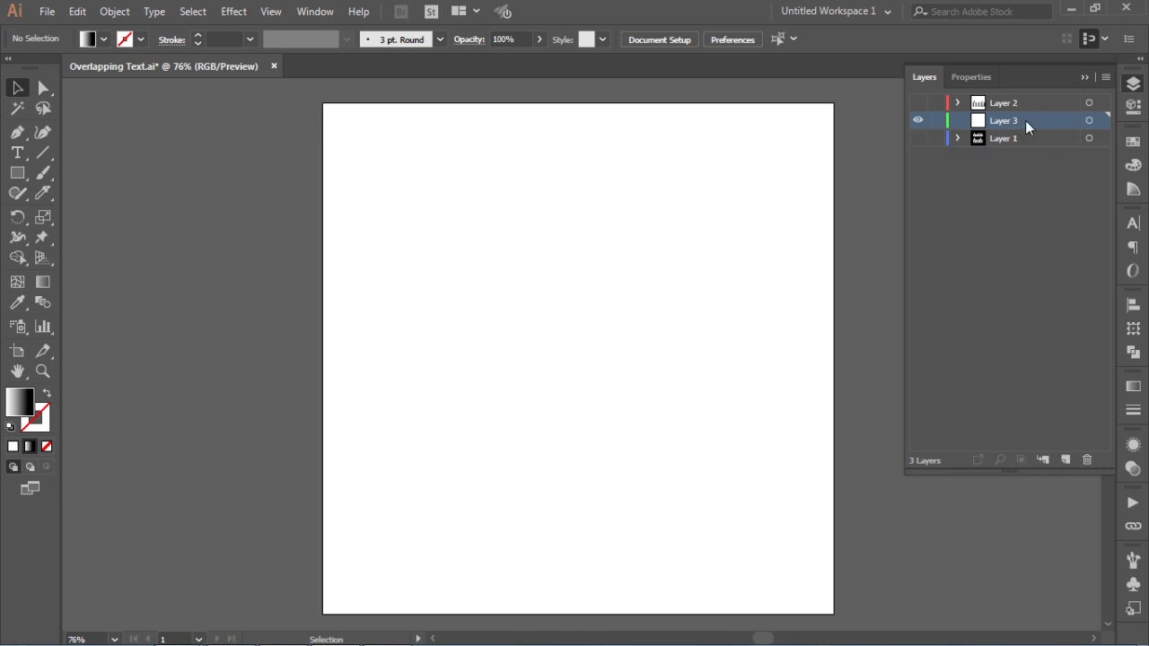
click(18, 155)
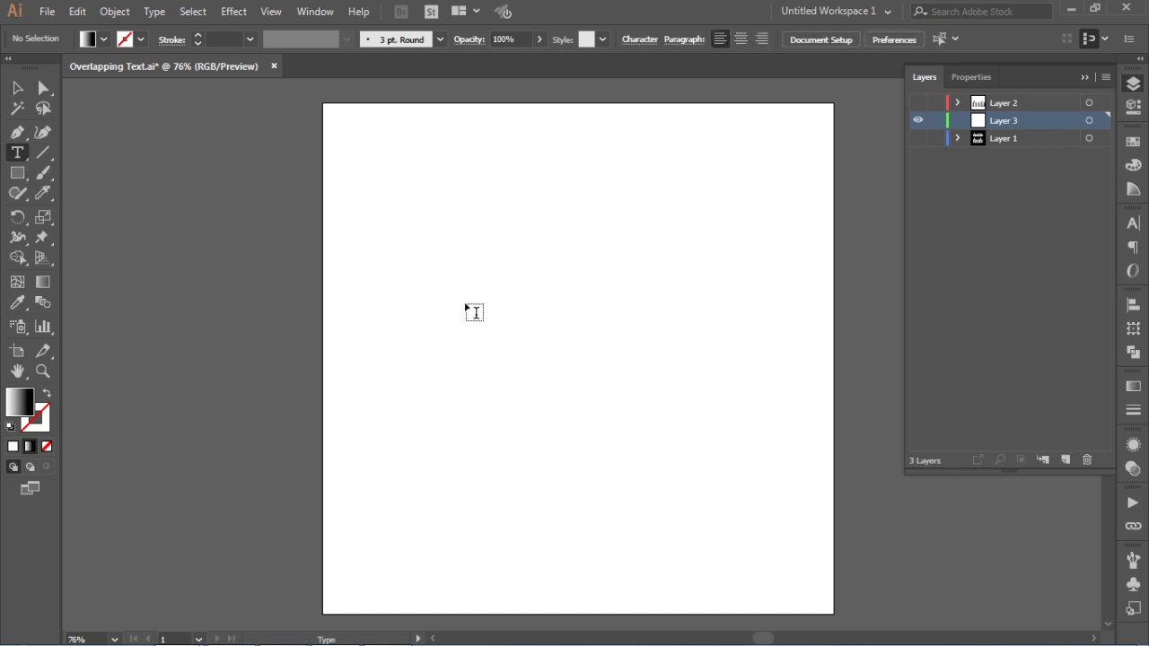
click(473, 309)
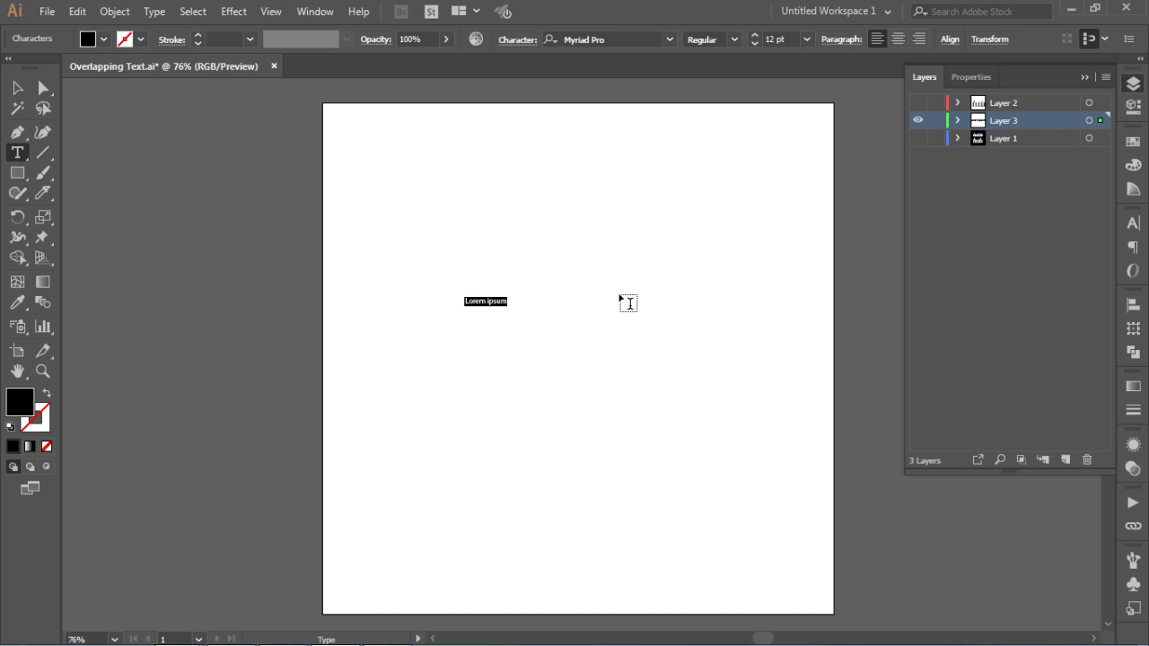
text(aaaaaaa)
click(17, 87)
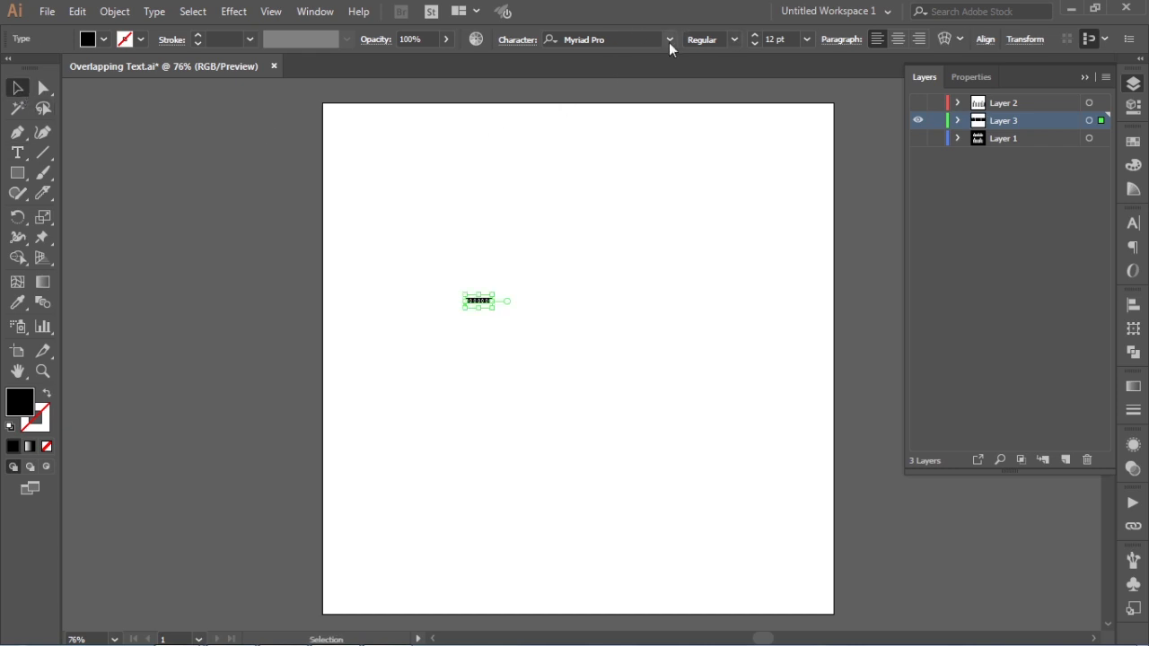
- Set the text in the Kanit font with the Black style and scale it up to 207.5 pt
click(669, 40)
click(616, 106)
drag(489, 311, 724, 458)
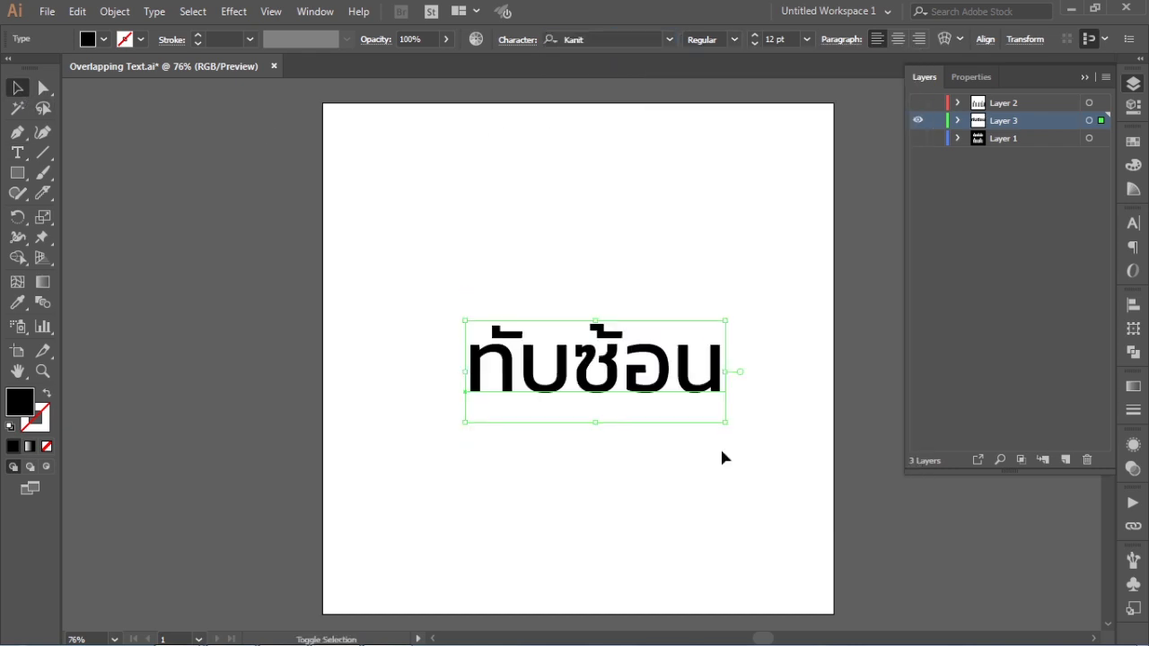
drag(725, 320, 778, 300)
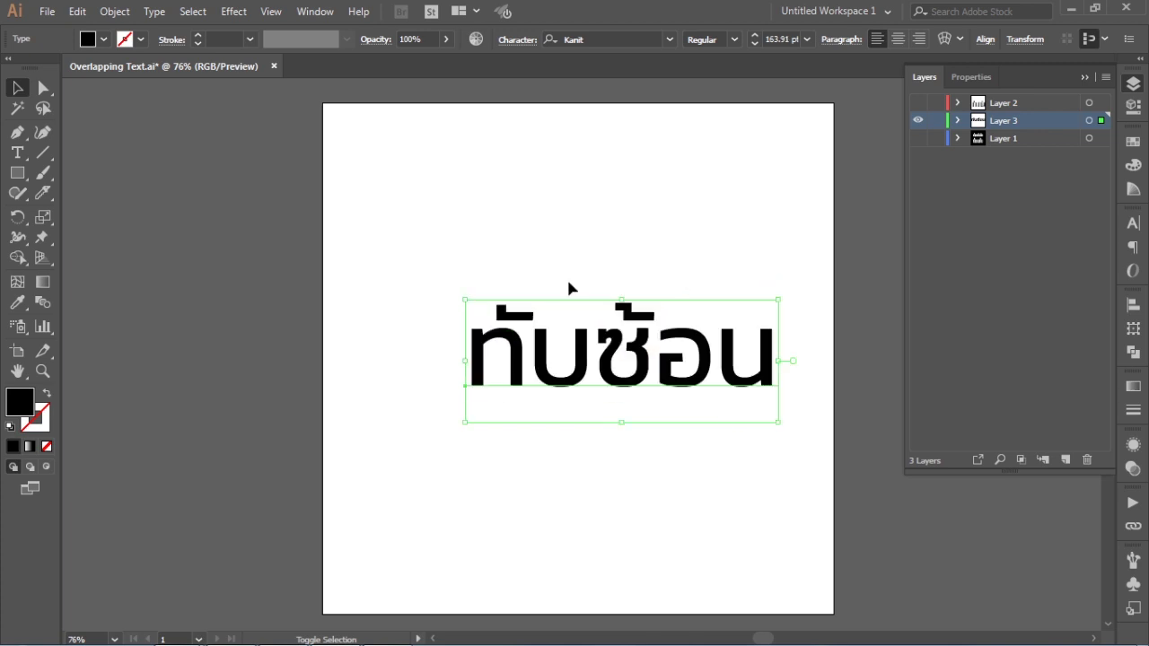
drag(467, 300, 383, 238)
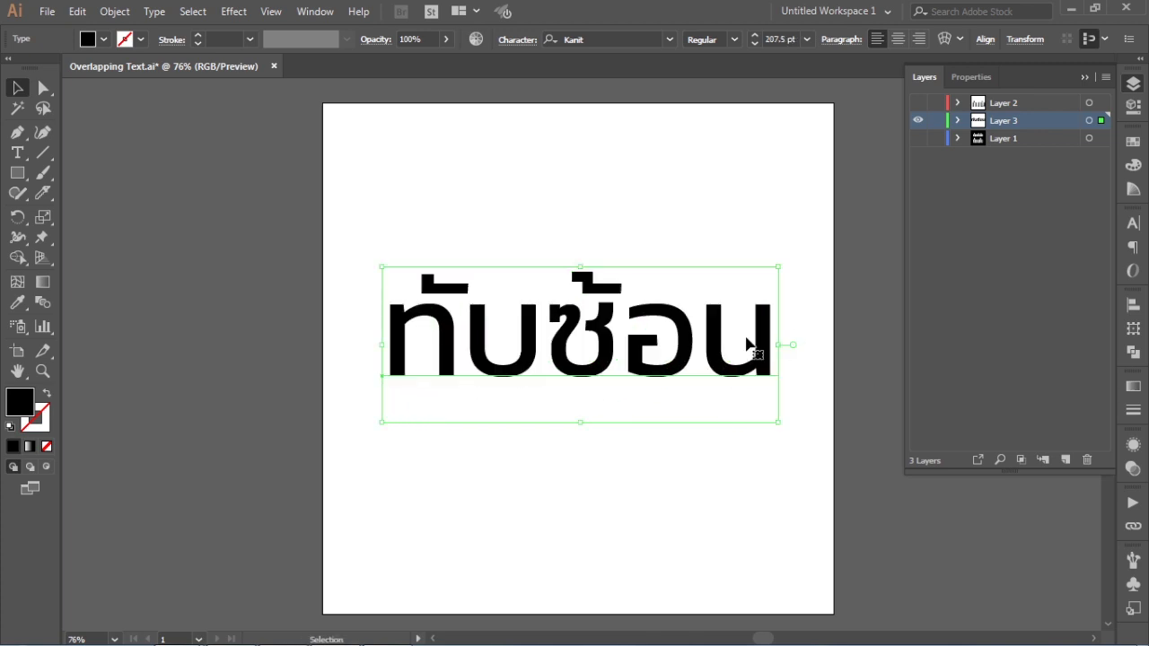
click(733, 41)
click(756, 356)
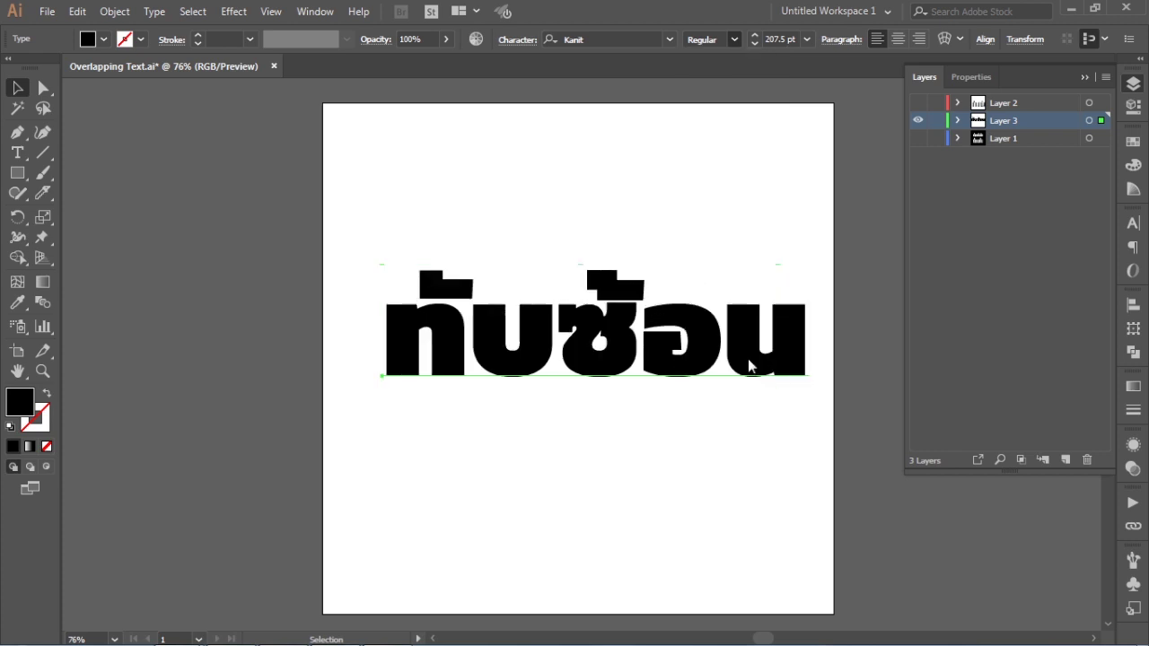
- Convert the text to outlines and enlarge the outlined word slightly from its lower-left corner
right_click(703, 339)
click(597, 334)
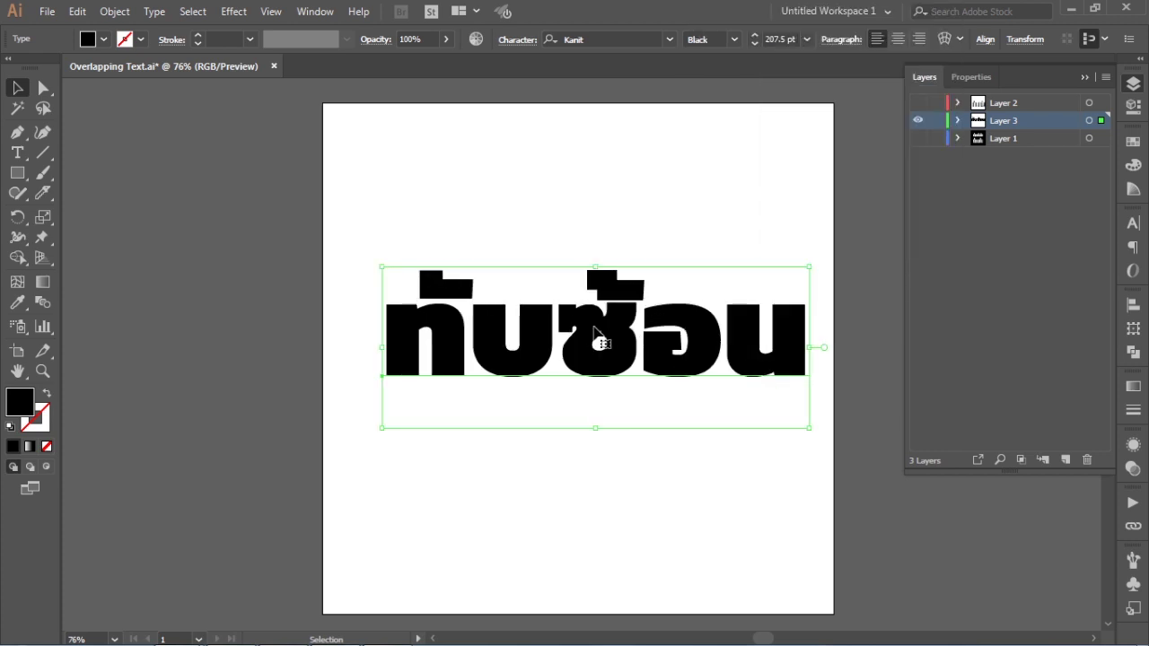
key(ctrl+shift+o)
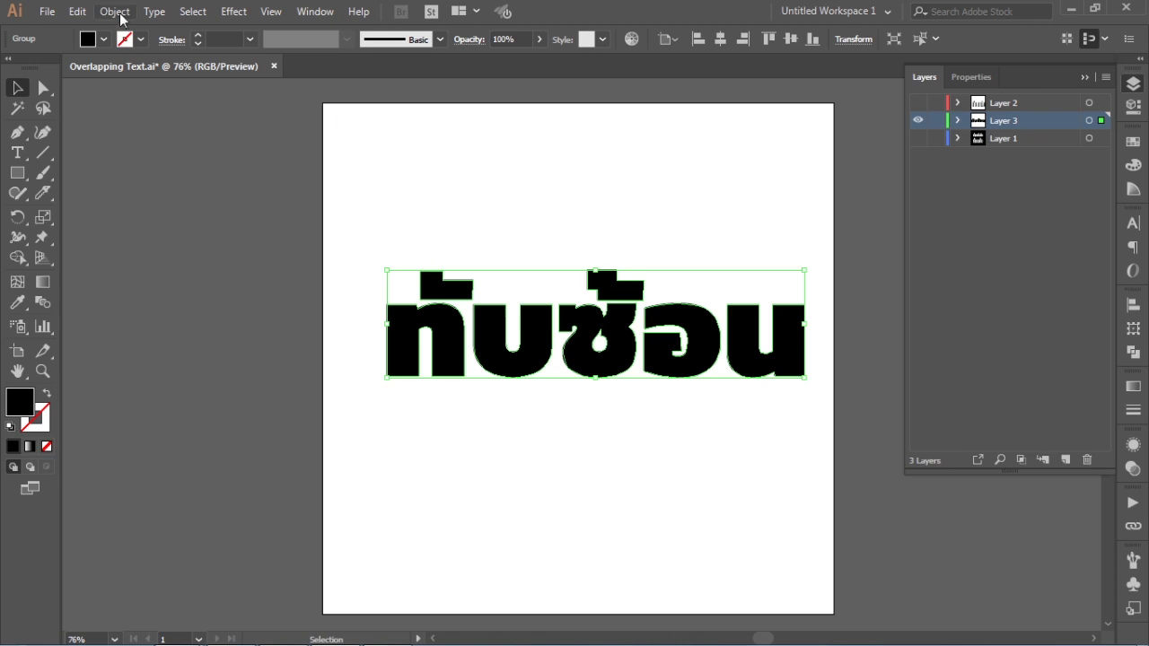
click(154, 12)
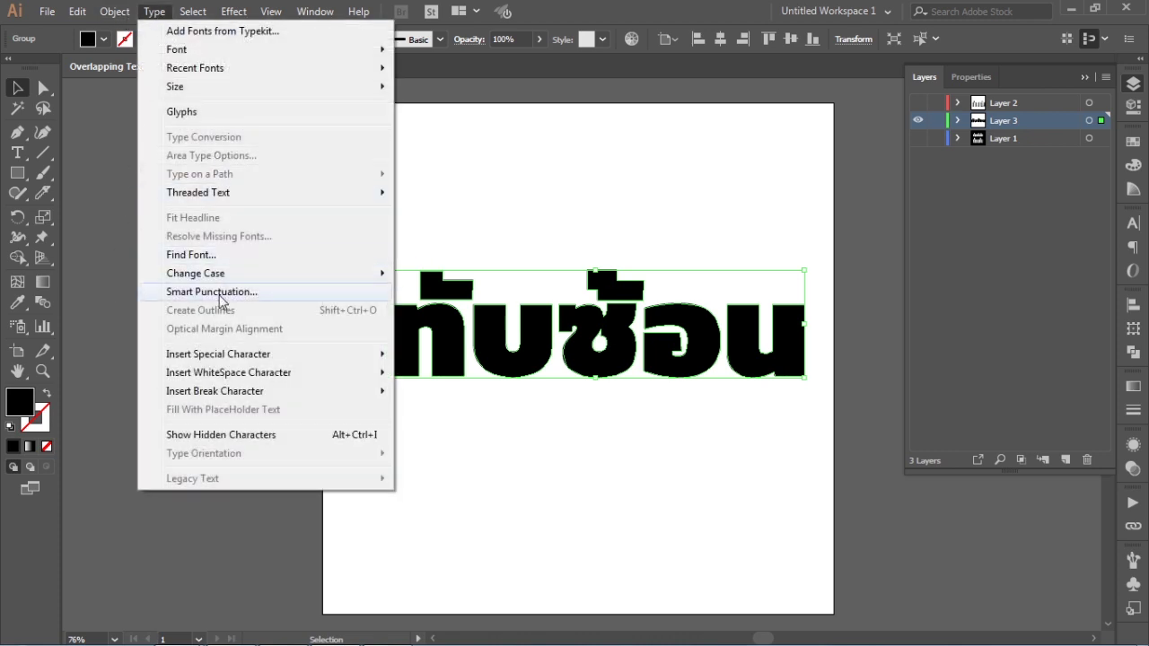
click(671, 258)
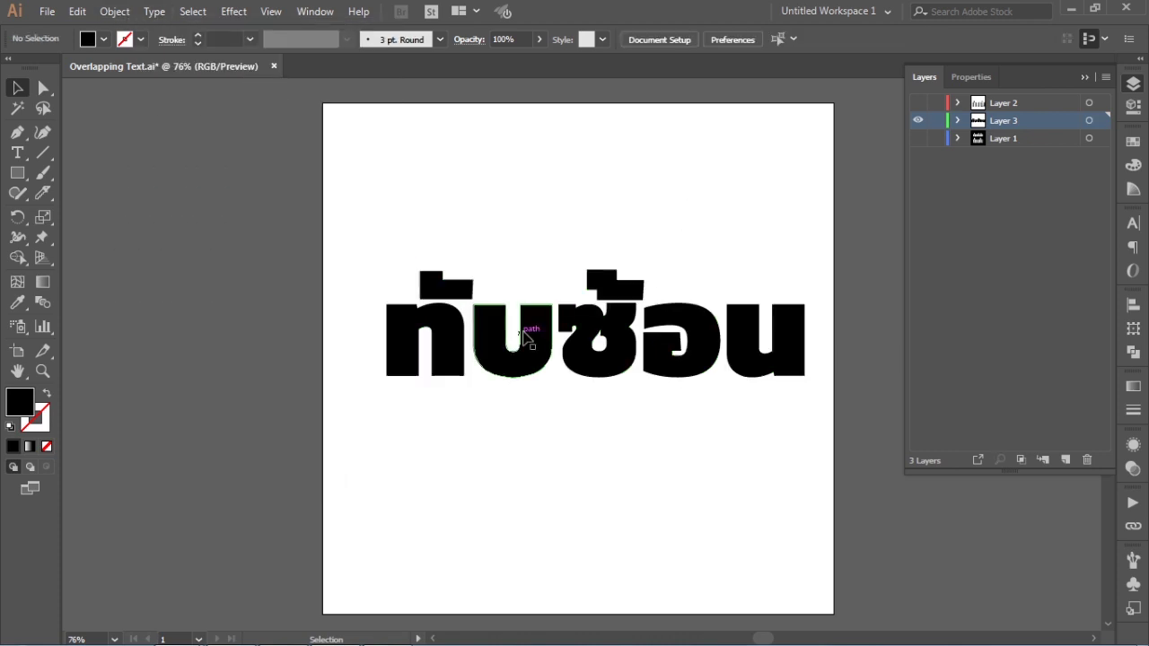
click(533, 355)
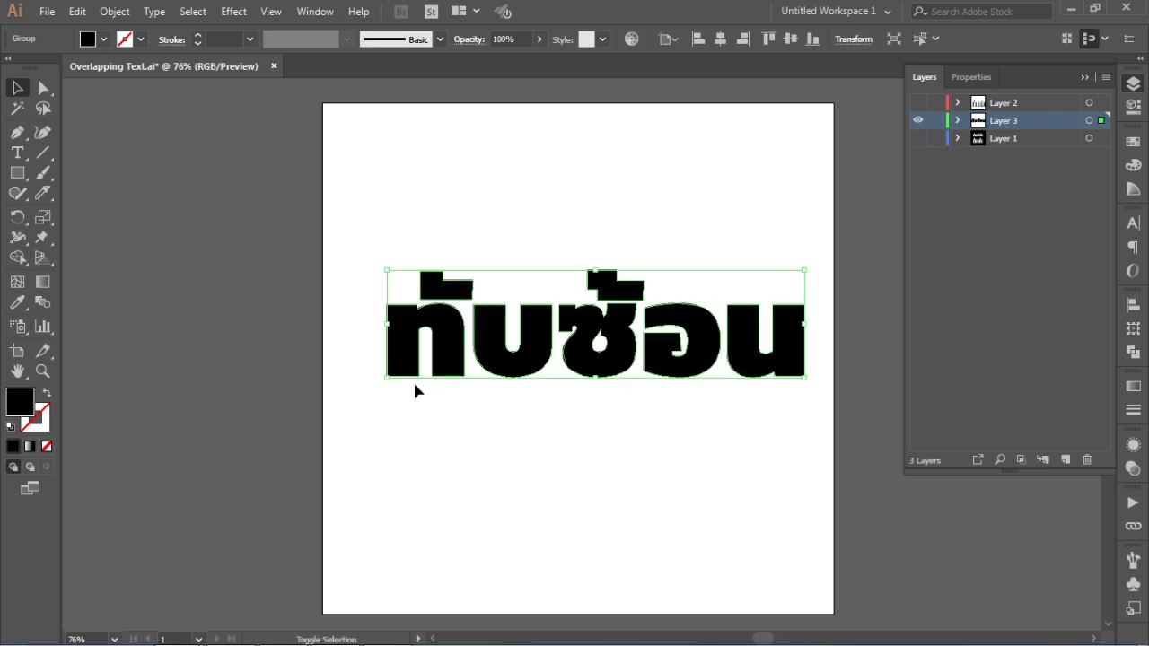
drag(377, 380, 369, 381)
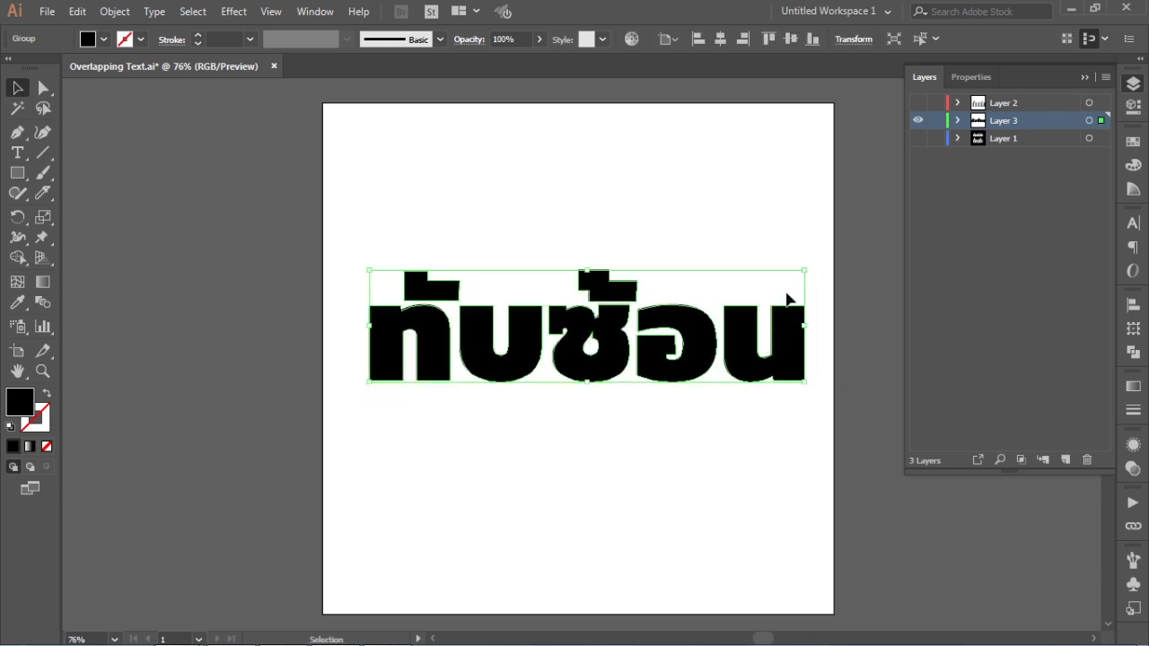
- Ungroup the outlined word and select its letters one by one to check that they are separate
right_click(672, 313)
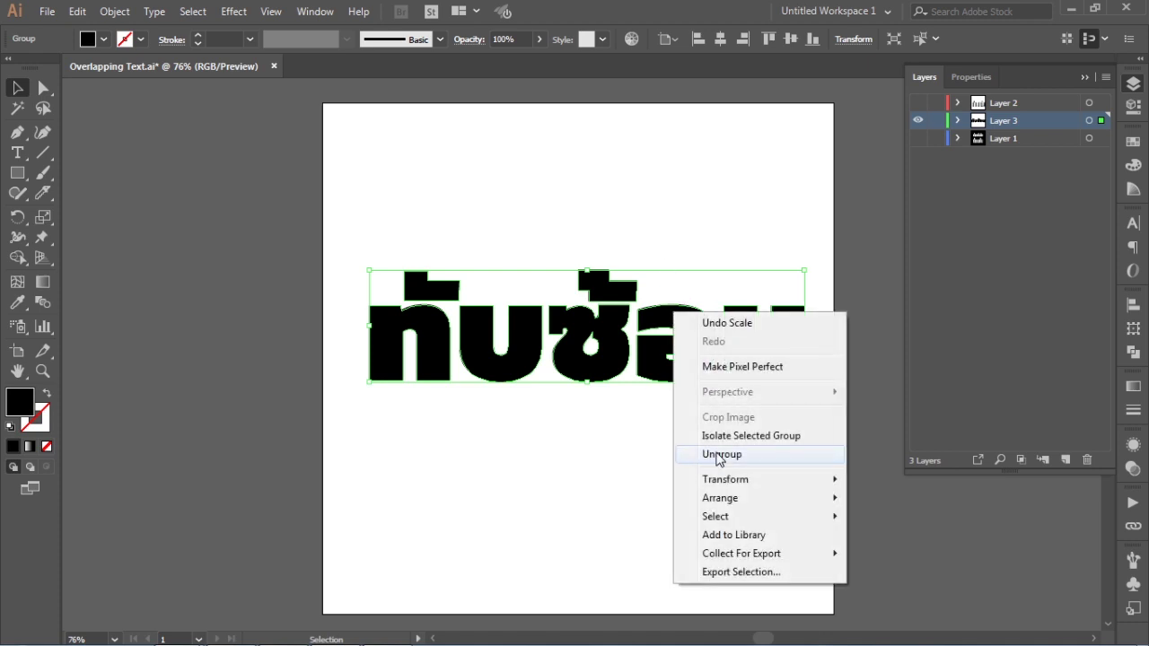
click(704, 454)
click(685, 199)
click(429, 339)
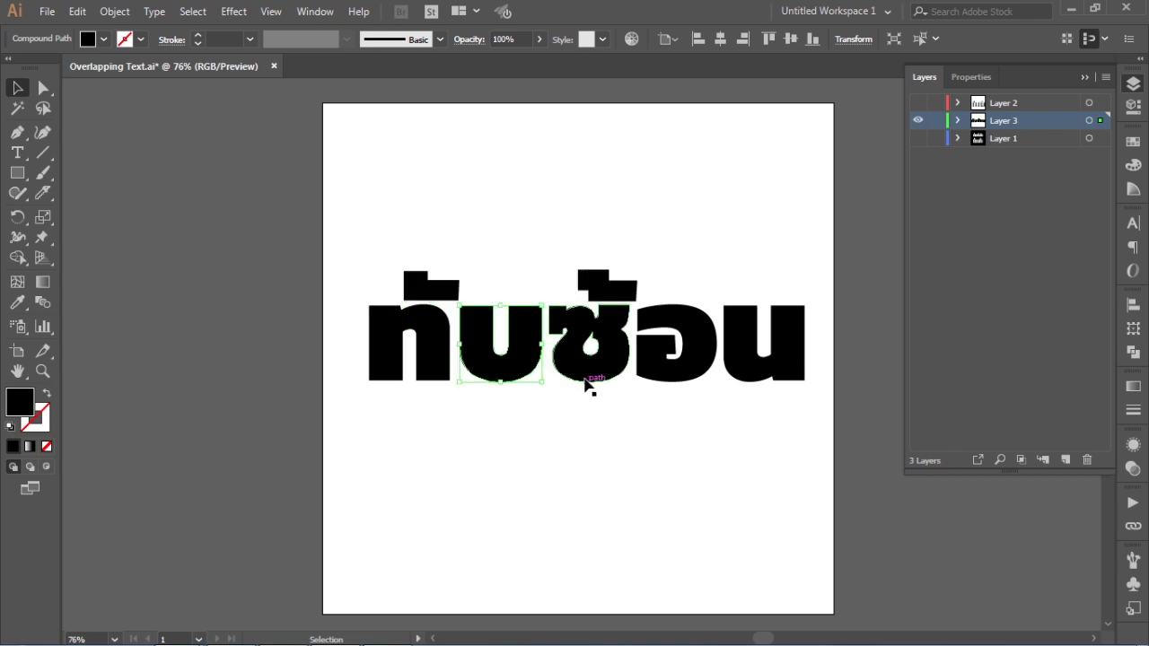
click(594, 368)
click(606, 294)
click(690, 325)
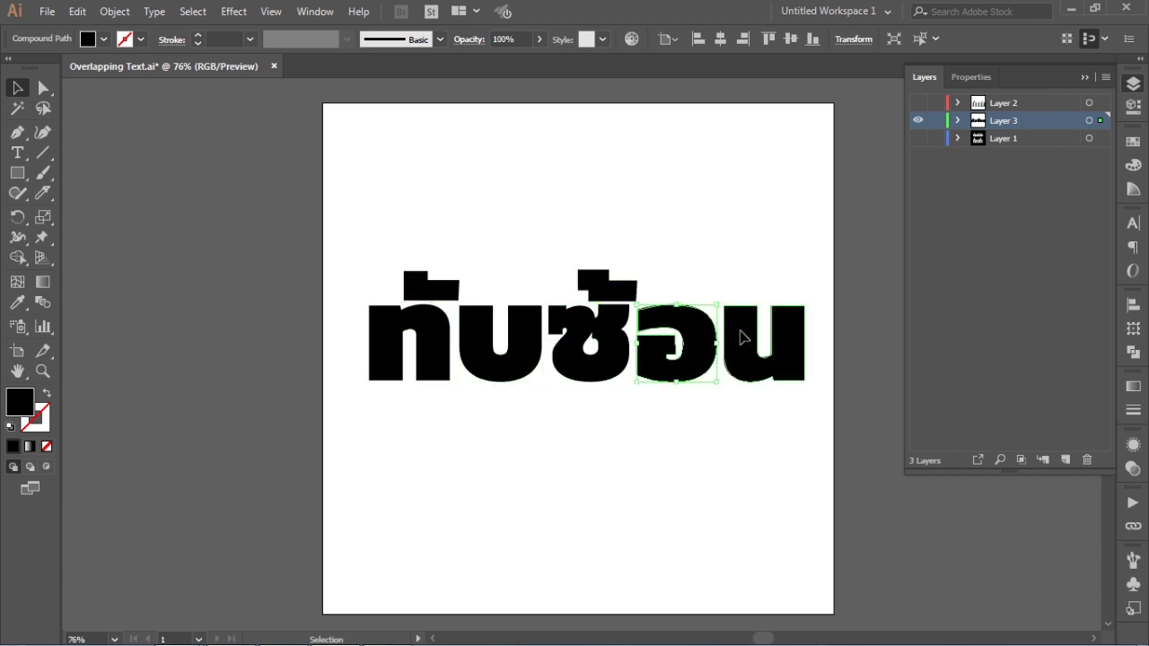
click(747, 339)
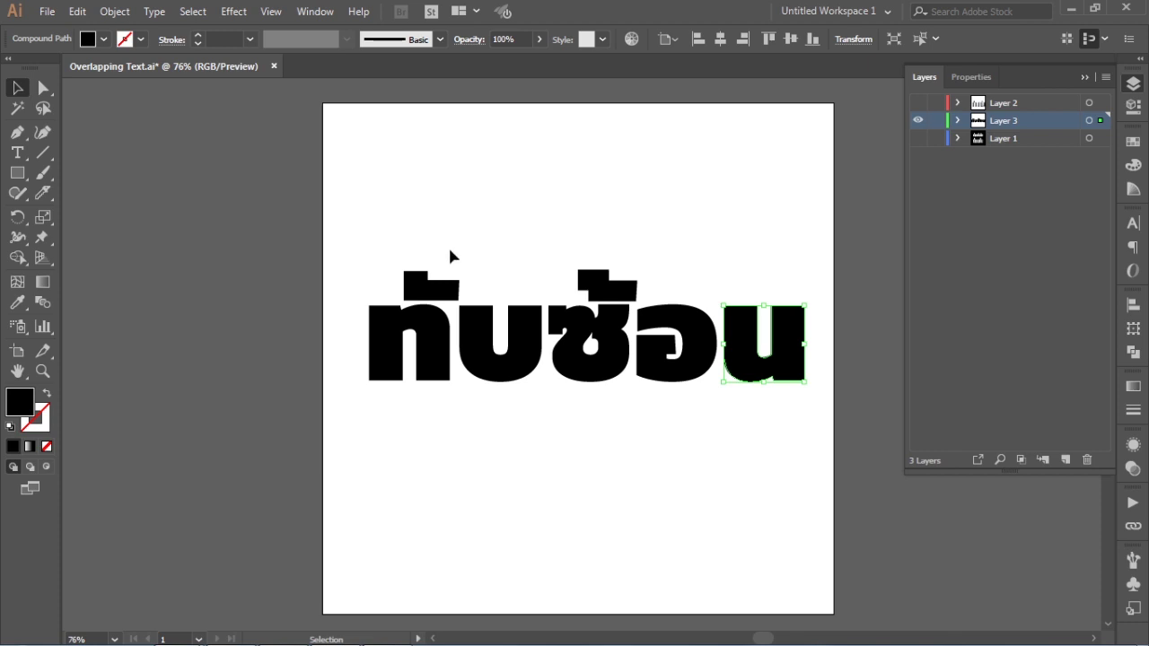
- Fill all the letters with the white-to-black linear gradient swatch and set the gradient angle to 180°
drag(341, 225, 821, 418)
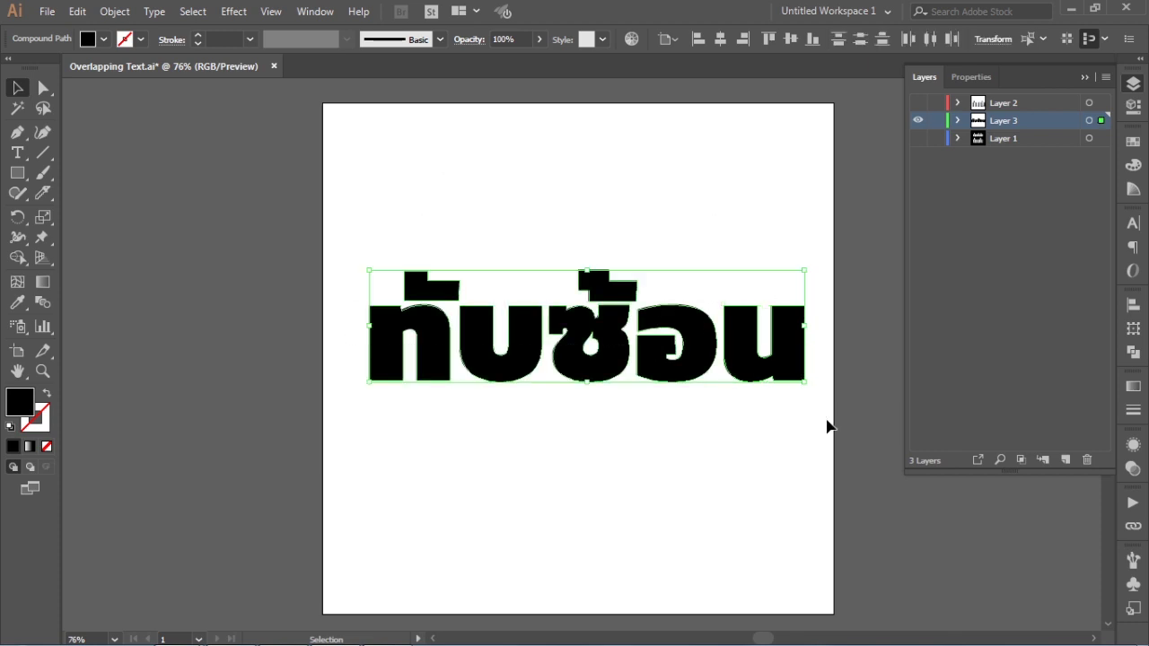
click(1134, 146)
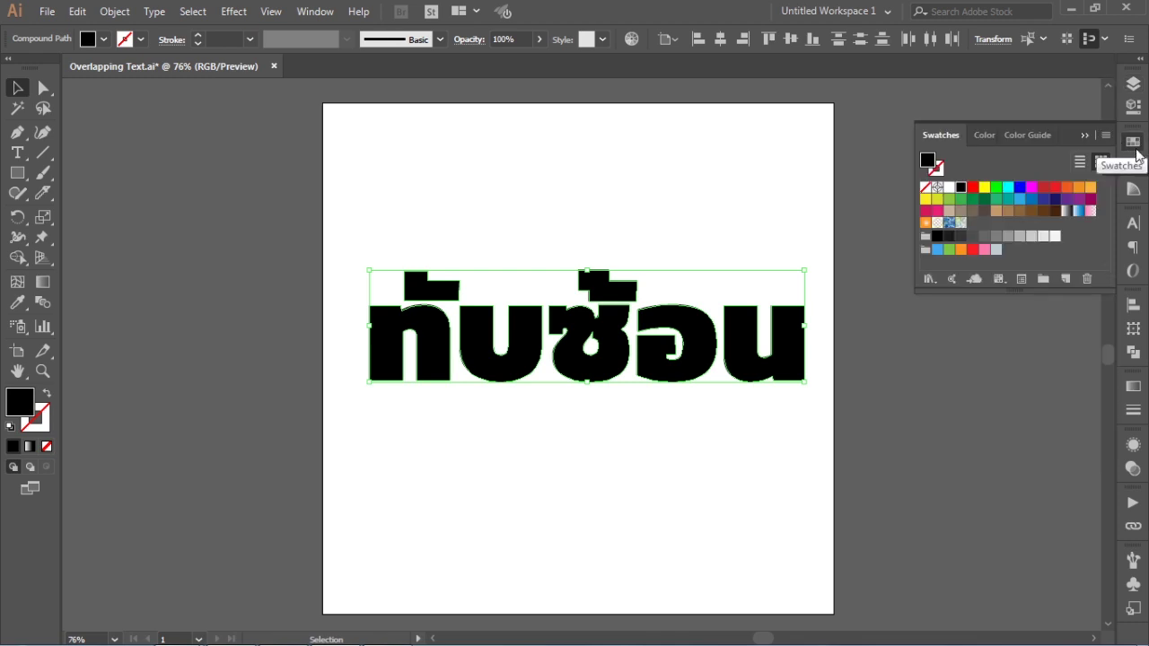
click(1066, 211)
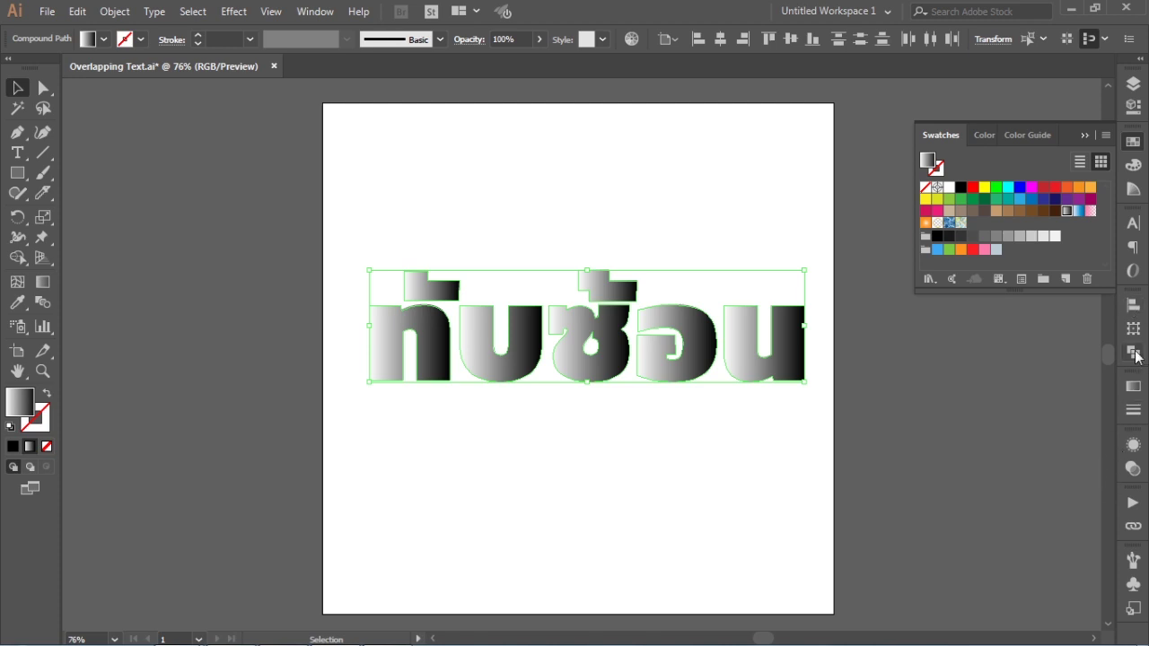
click(1134, 393)
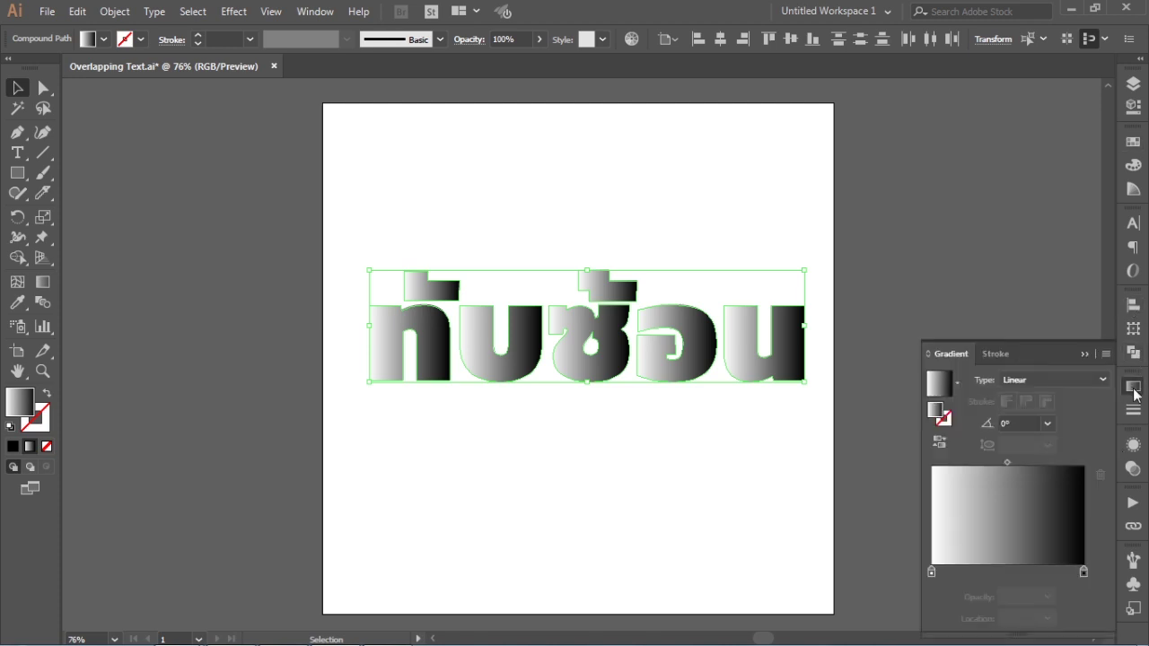
click(1044, 424)
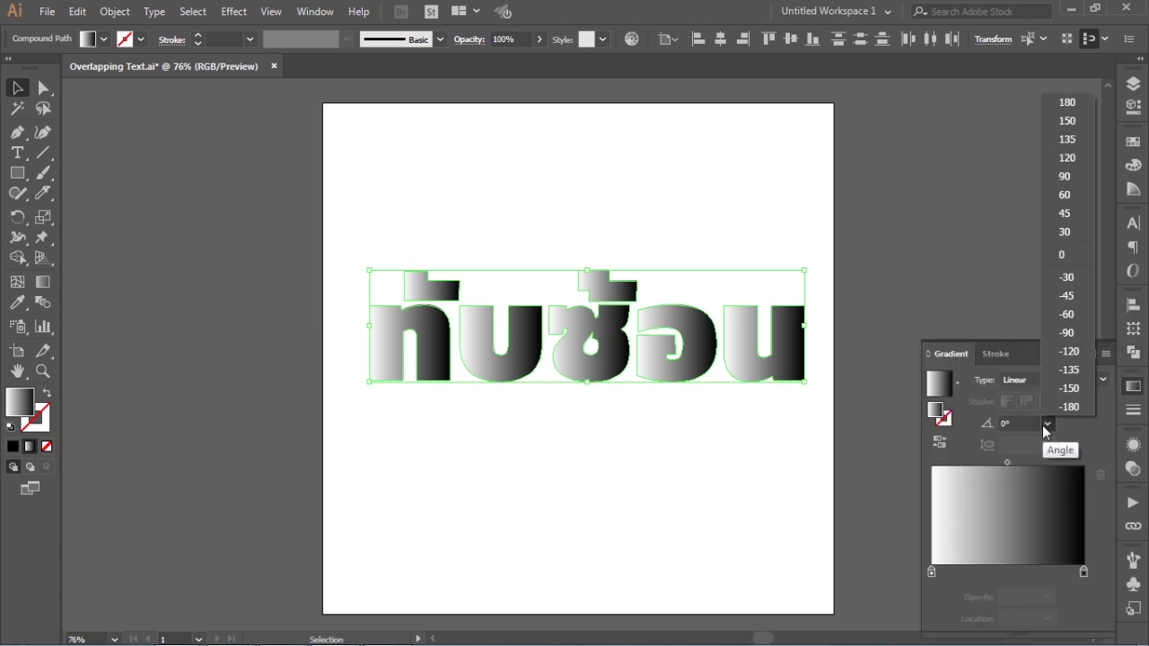
click(1069, 103)
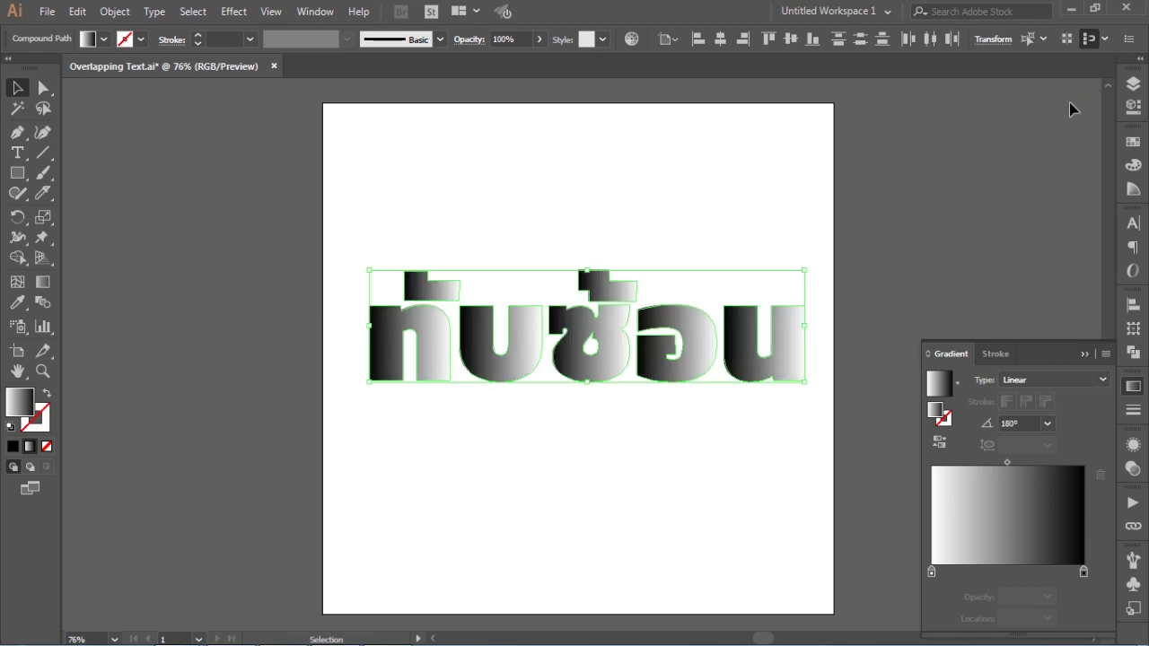
click(903, 231)
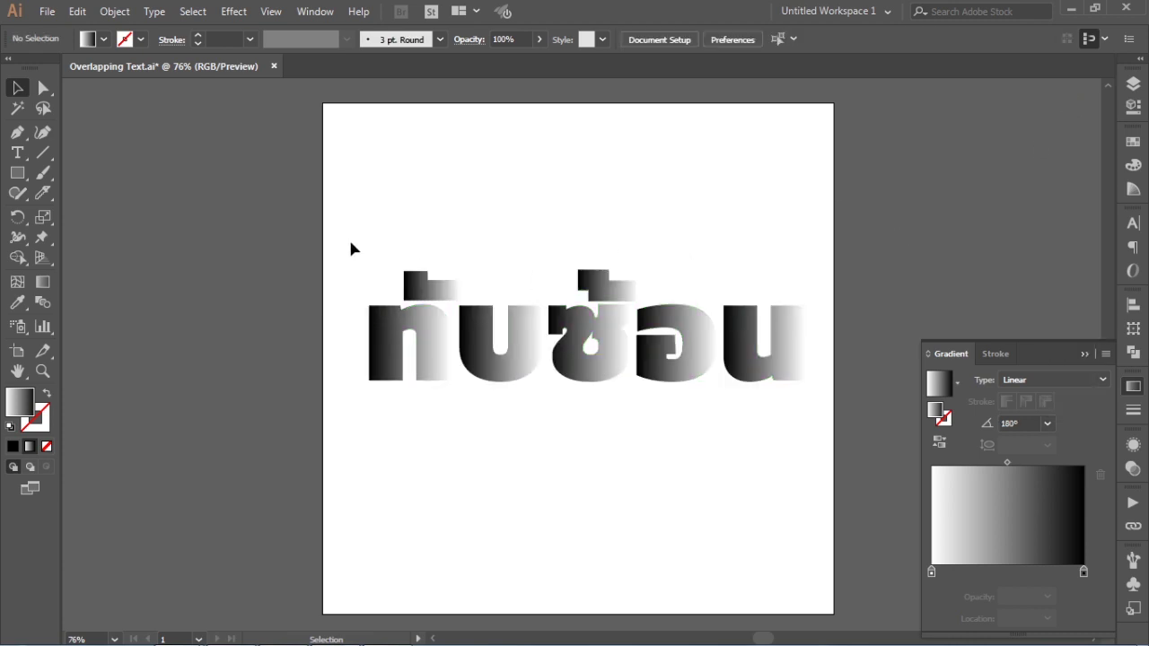
- Nudge the letters ทับซ้อ together to the right so that อ overlaps the final น
drag(351, 243, 694, 429)
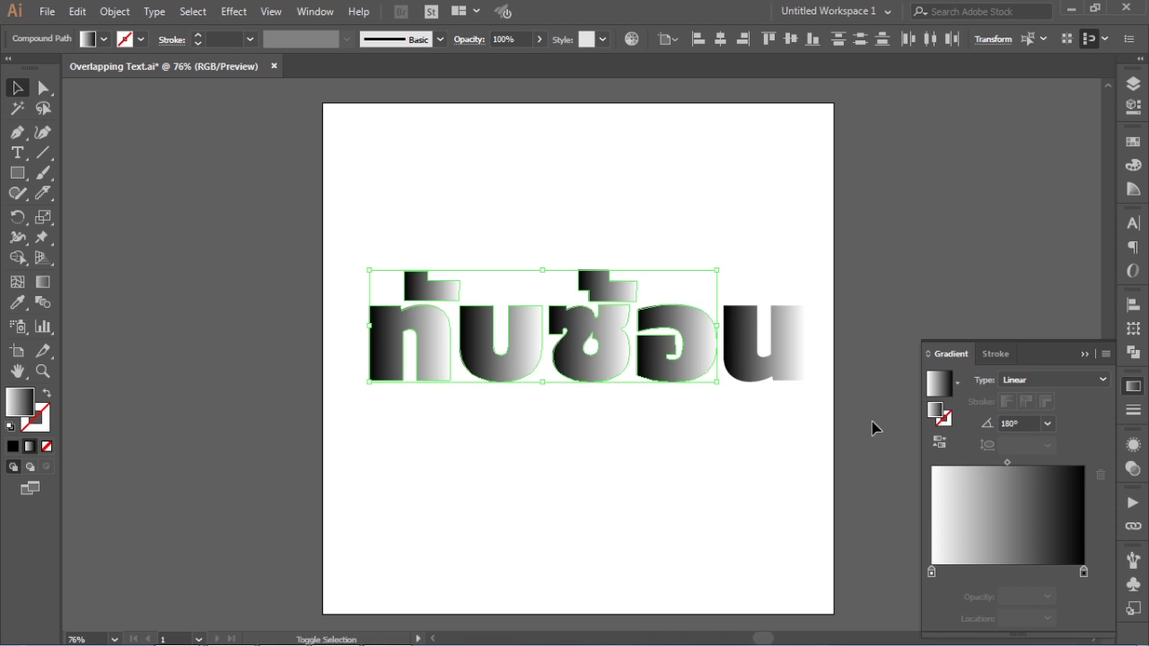
key(shift+Right)
key(shift+Right)
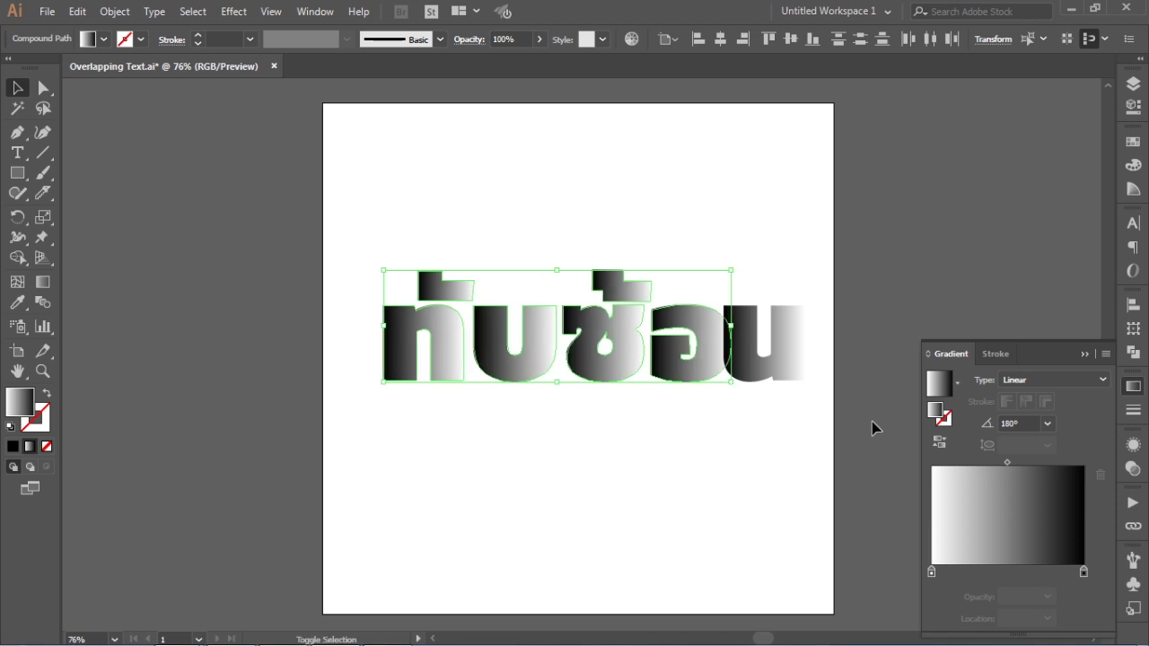
key(shift+Right)
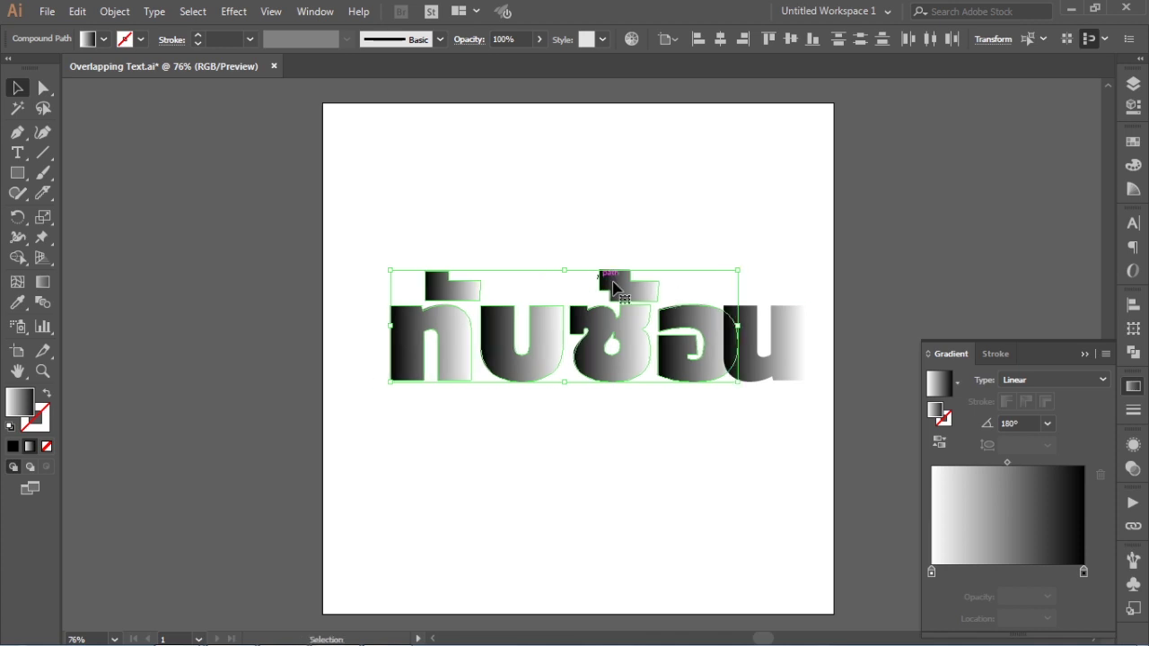
- Nudge the letters ทับซ้ together to the right so that ซ overlaps the อ
drag(340, 212, 636, 439)
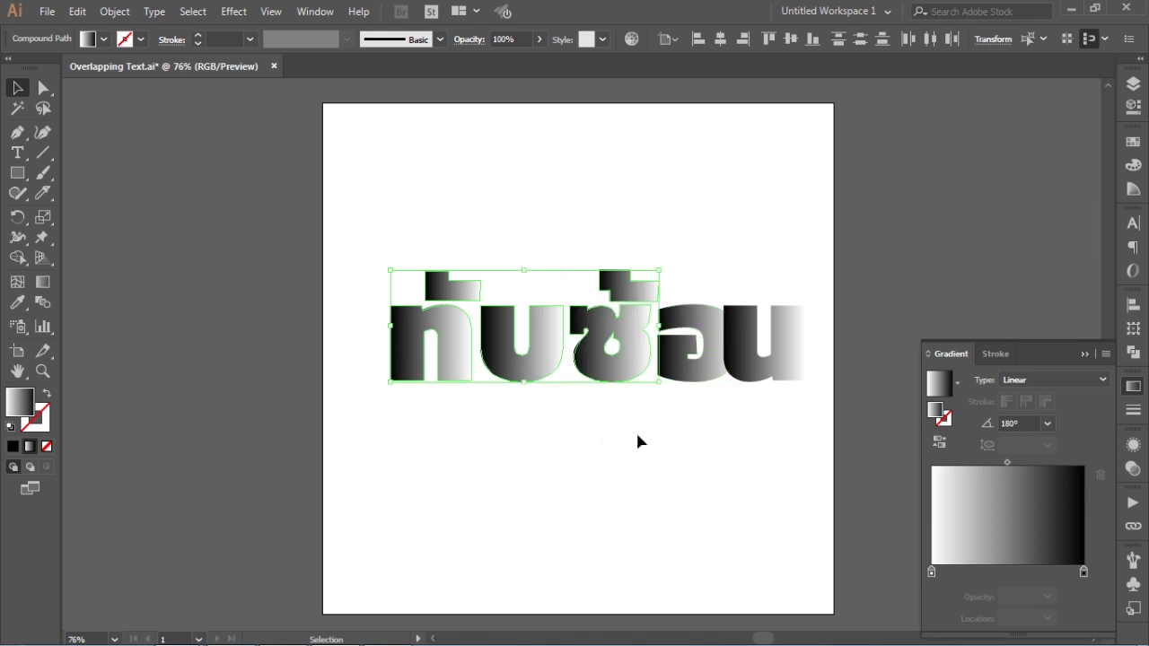
key(shift+Right)
key(shift+Right)
key(shift+Right)
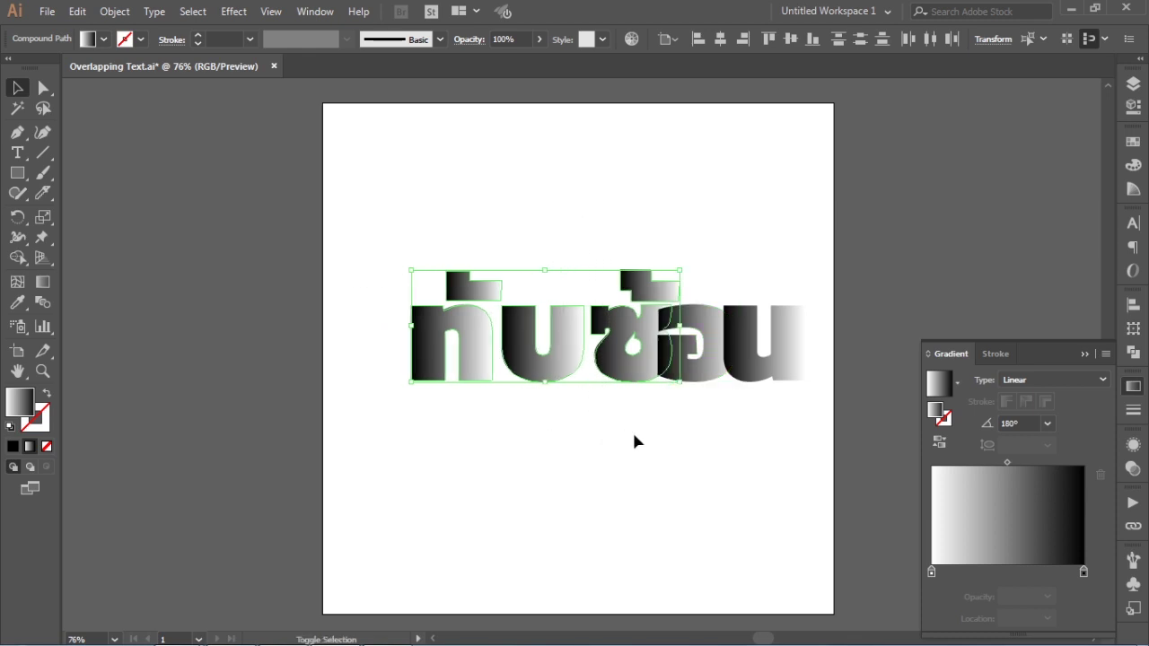
- Nudge the letters ทับ together to the right so that บ overlaps the ซ
drag(399, 225, 558, 438)
key(shift+Right)
key(shift+Right)
key(shift+Right)
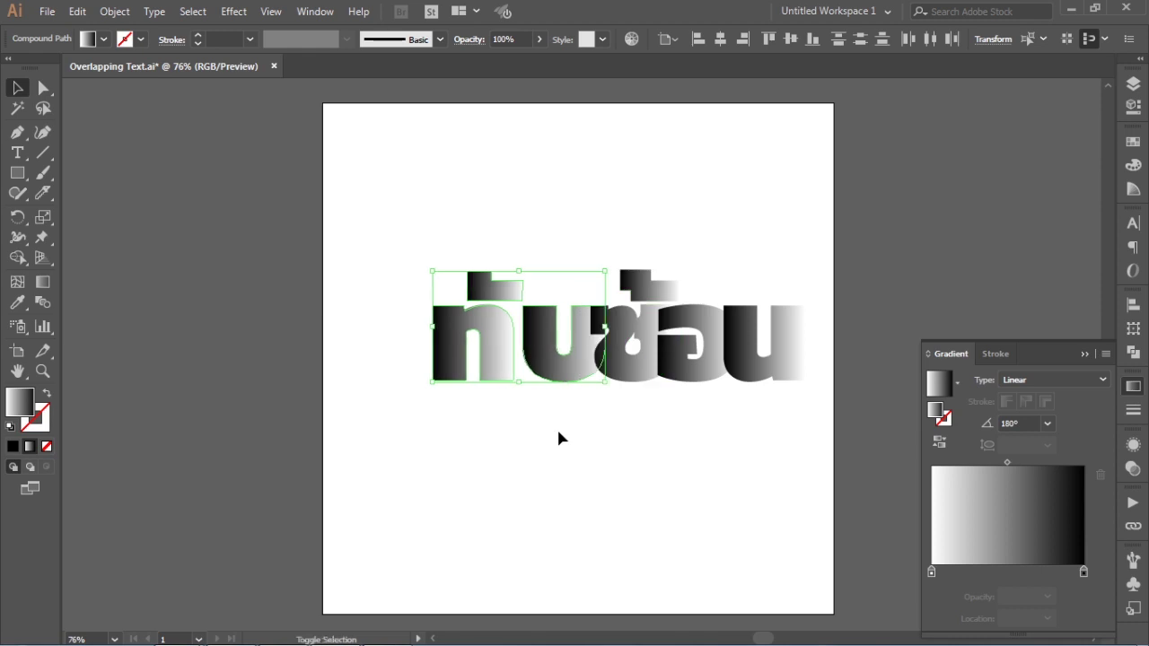
- Nudge the first letter ท and its upper mark to the right so that it overlaps the บ
drag(415, 201, 503, 439)
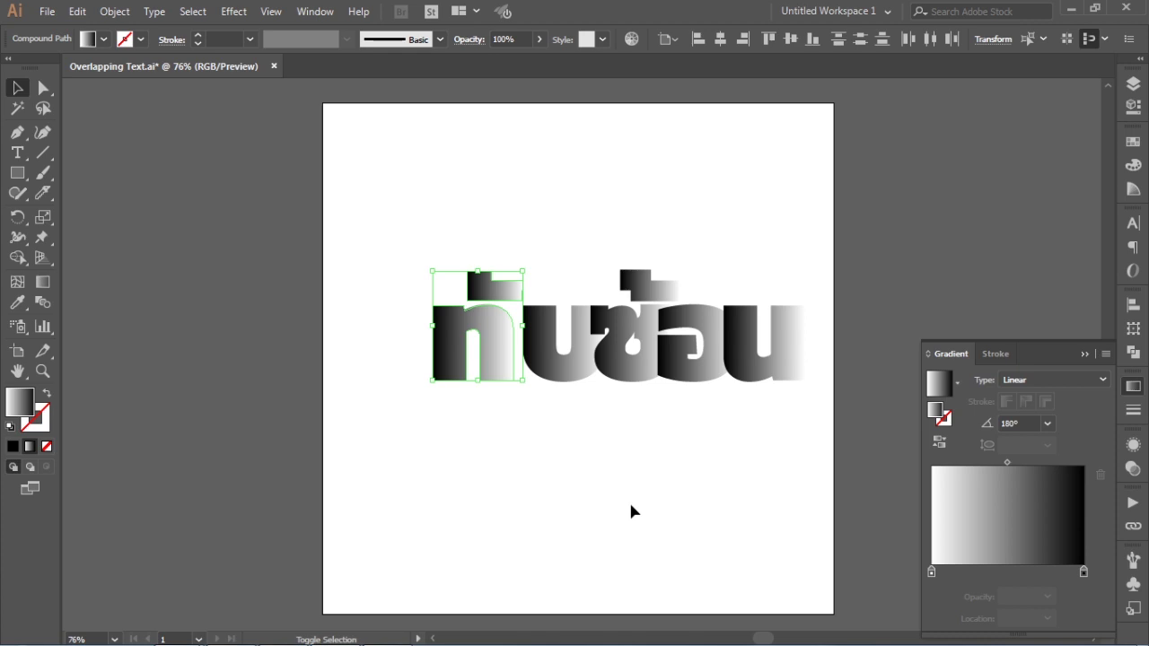
key(shift+Right)
key(shift+Right)
key(shift+Right)
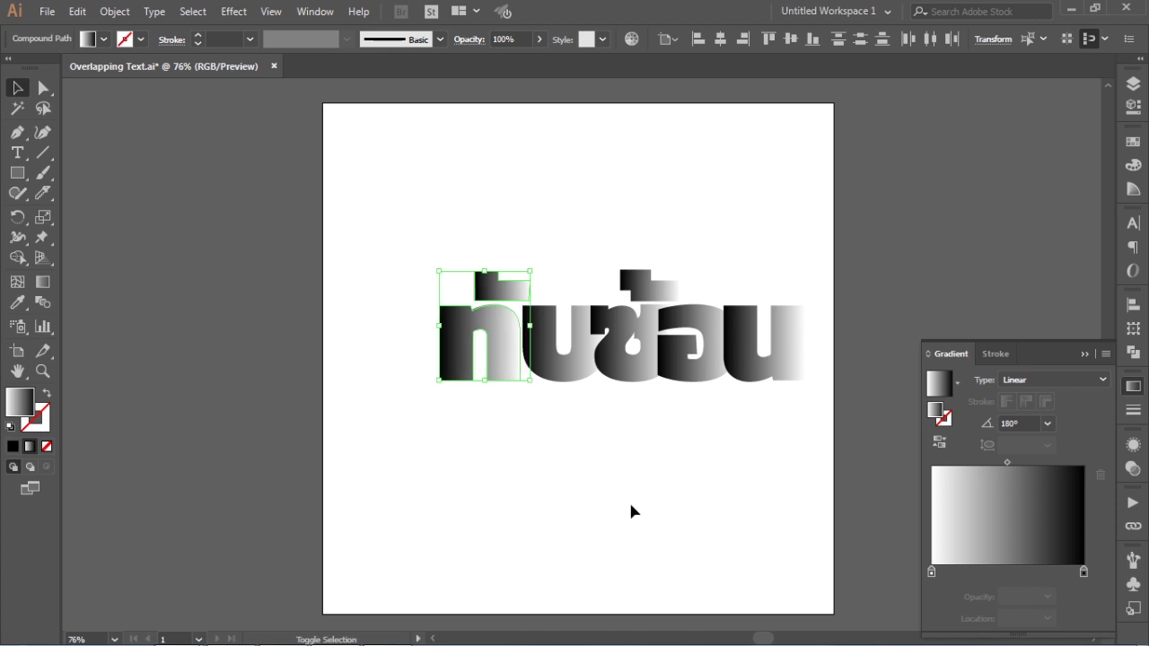
click(727, 160)
- Move the whole word to the left so that it sits centred across the artboard
drag(446, 251, 848, 464)
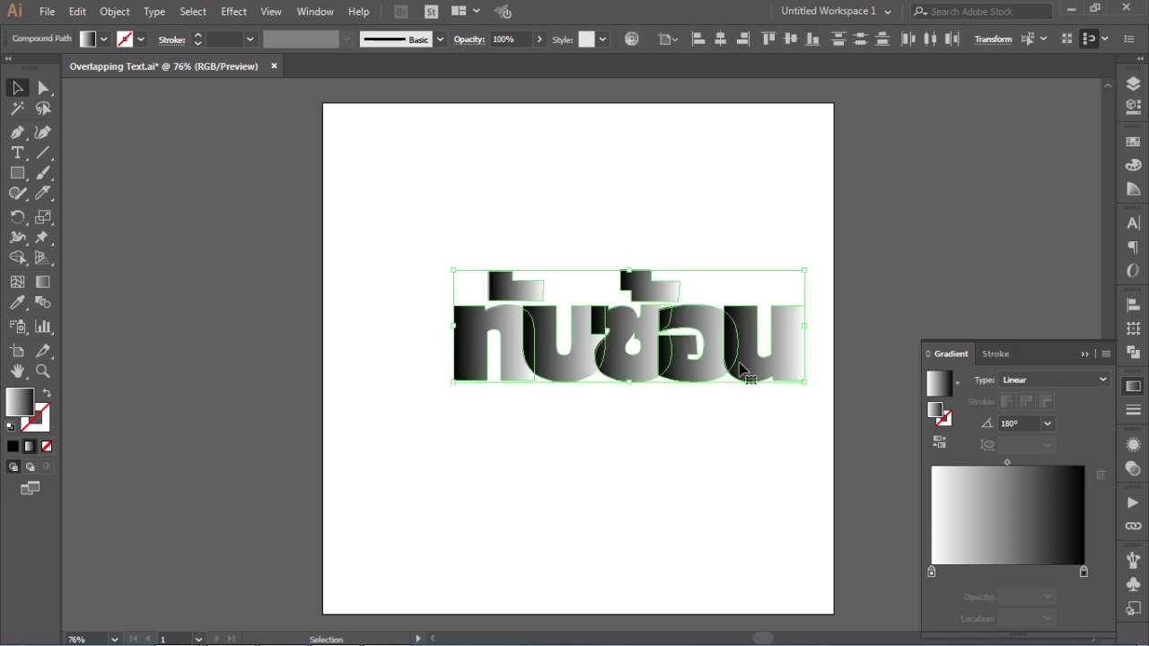
drag(765, 364, 724, 363)
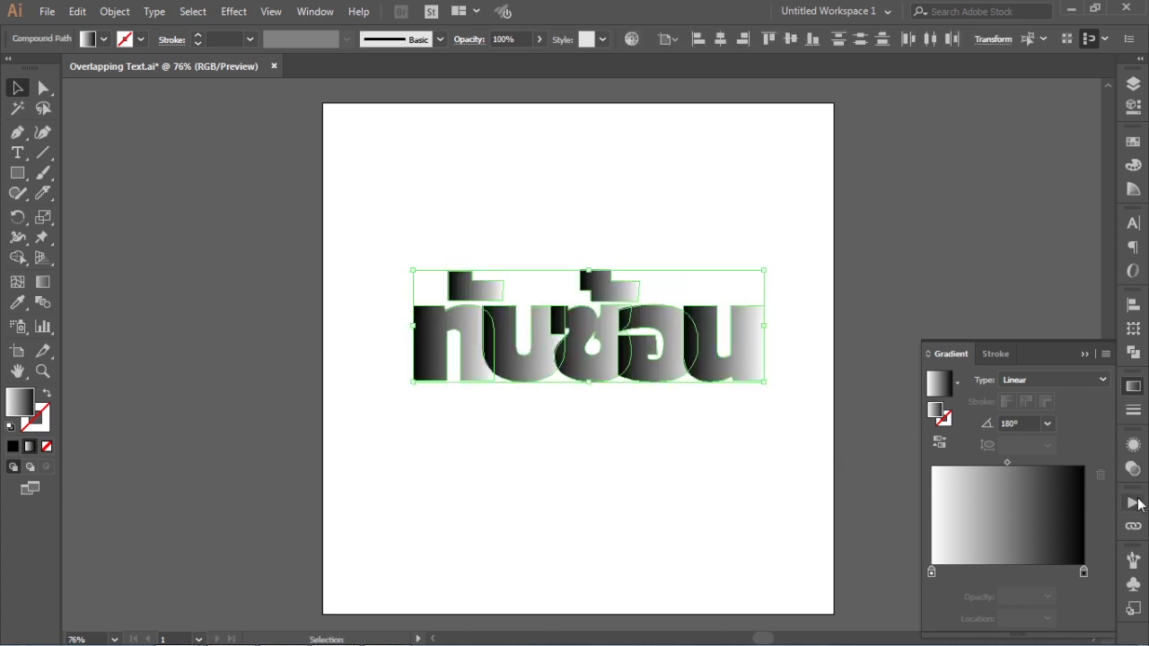
- Shift the midpoint of the letters' gradient to 58.11% and move its white stop to 5.41%
drag(1009, 463, 1020, 463)
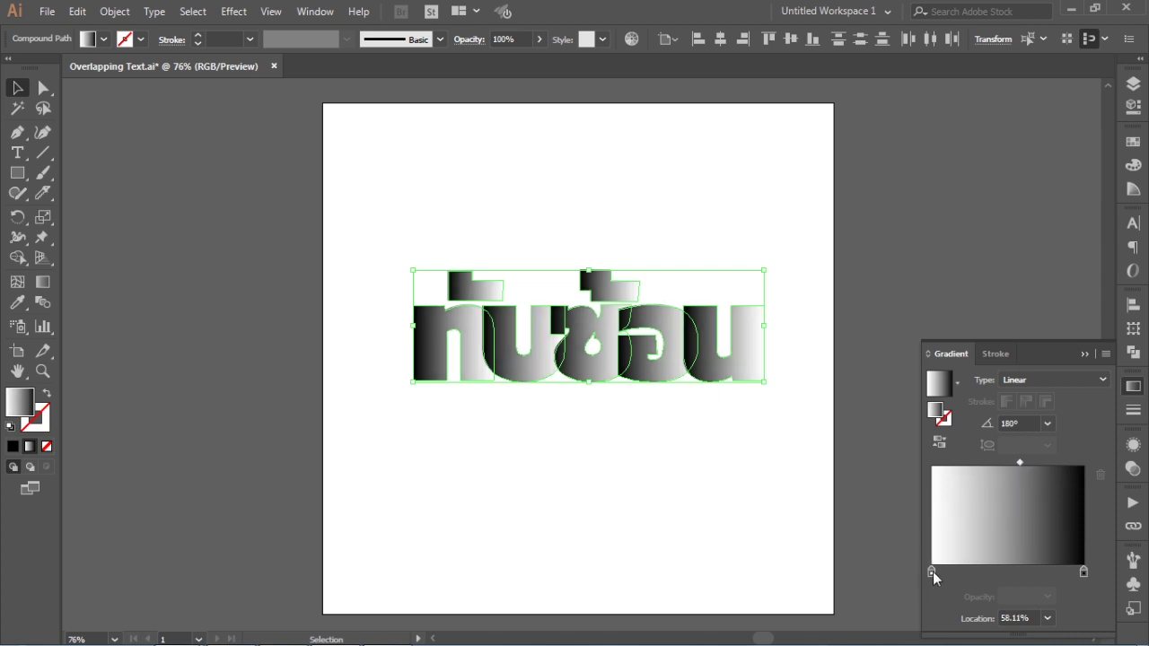
drag(932, 571, 943, 570)
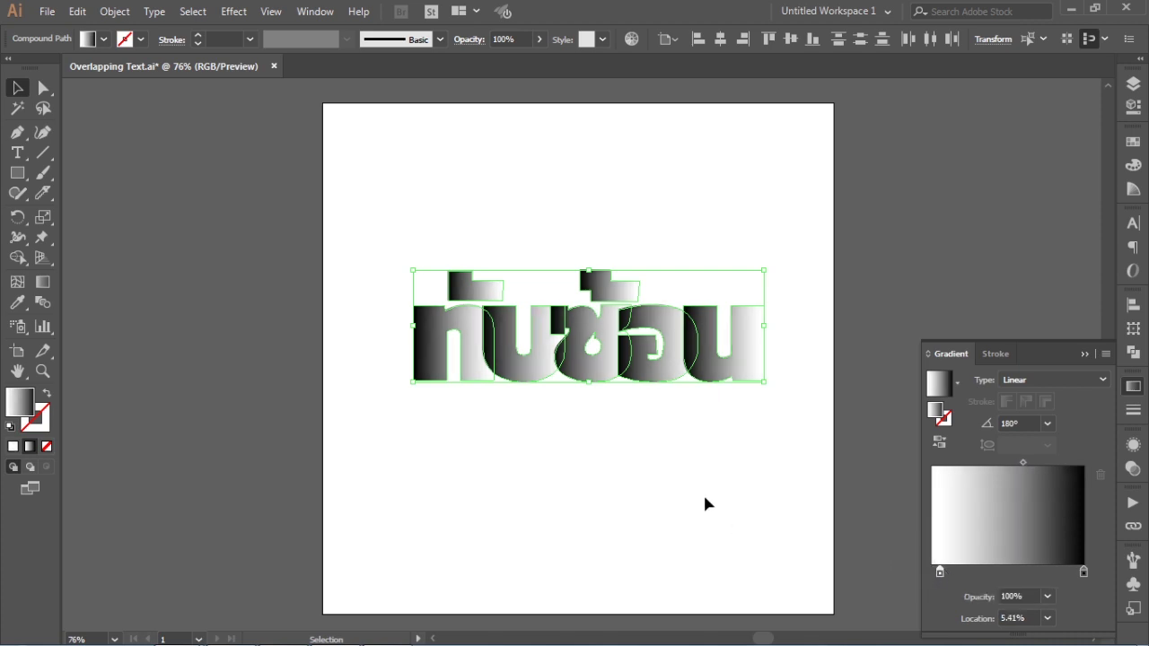
click(704, 498)
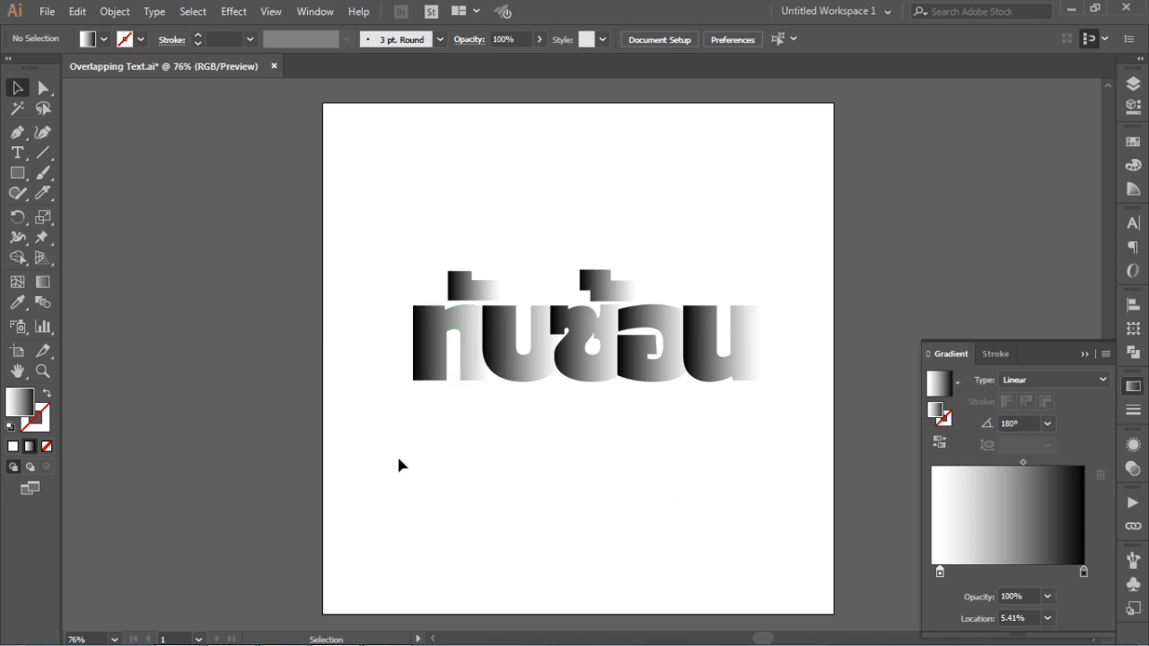
- Try a gradient angle of 90° on all the letters and settle on 0°
drag(362, 181, 786, 428)
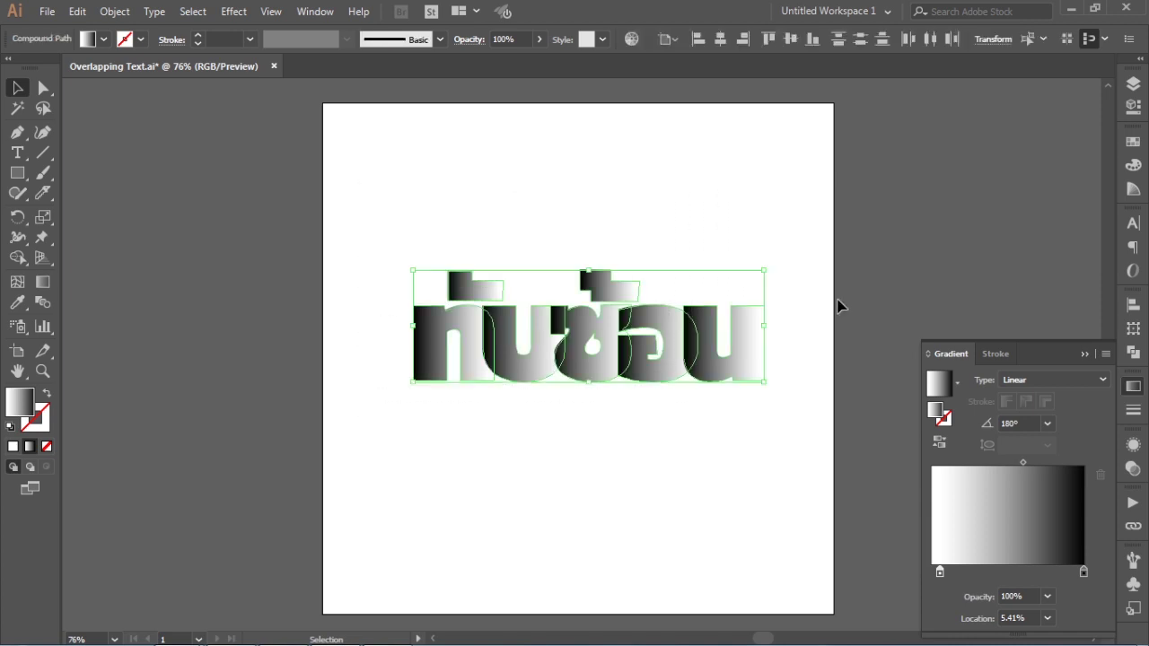
click(1046, 423)
click(1073, 184)
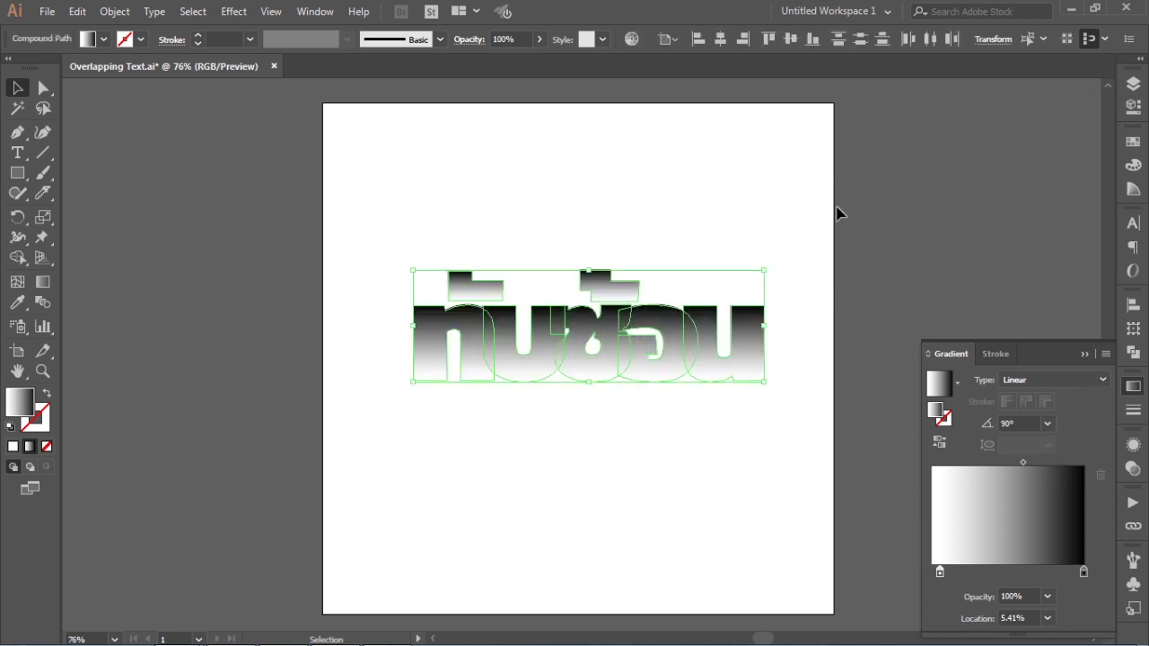
click(1047, 423)
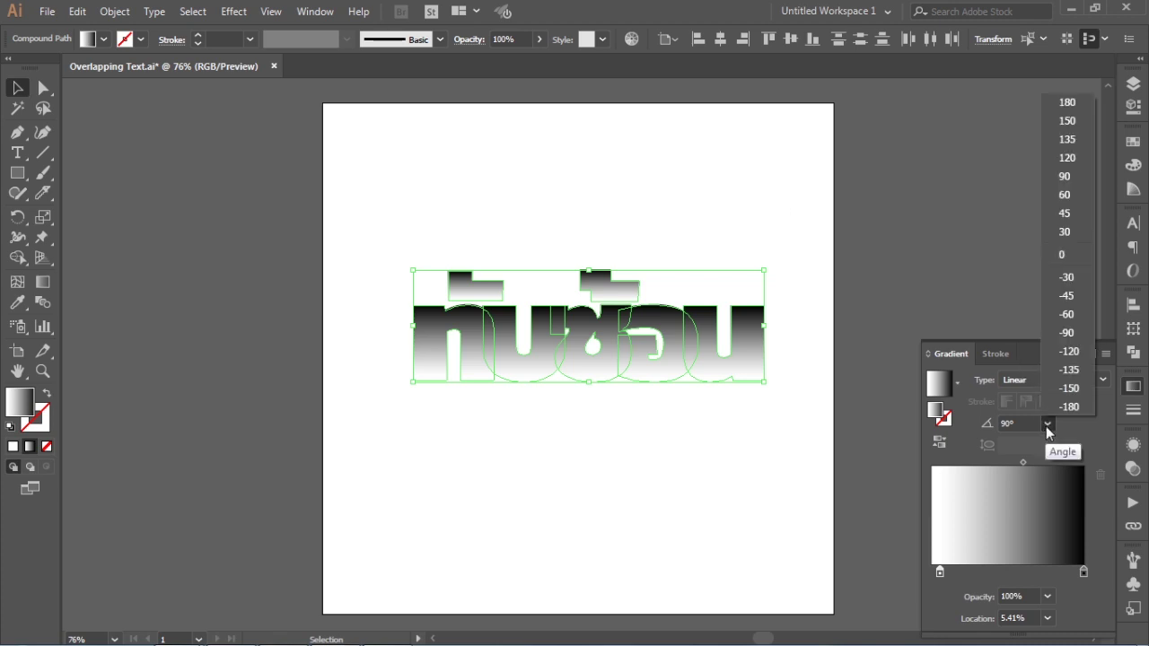
click(1069, 253)
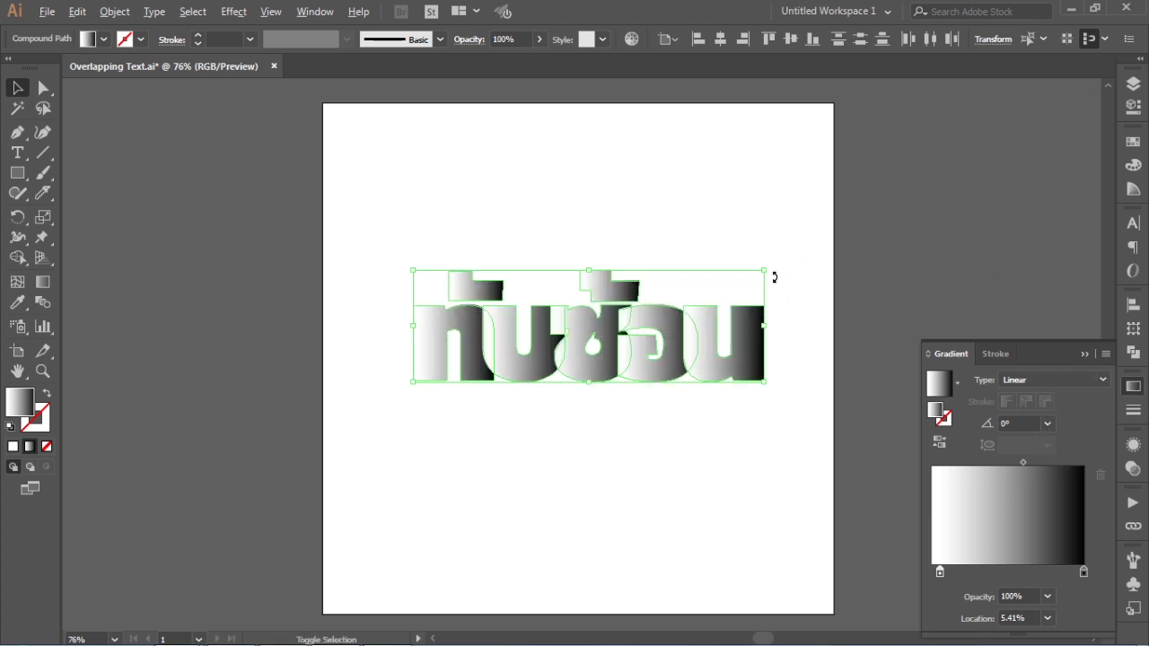
- Enlarge the whole word about its centre until it spans most of the artboard's width, trying a reversed gradient in between
drag(764, 270, 789, 249)
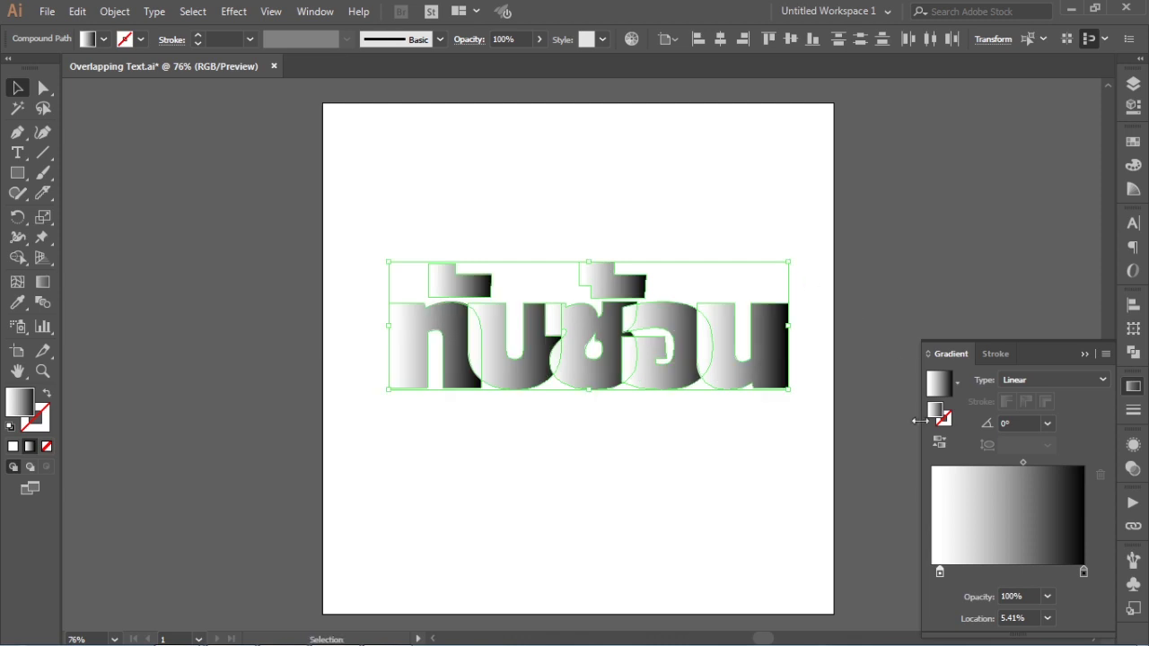
click(939, 441)
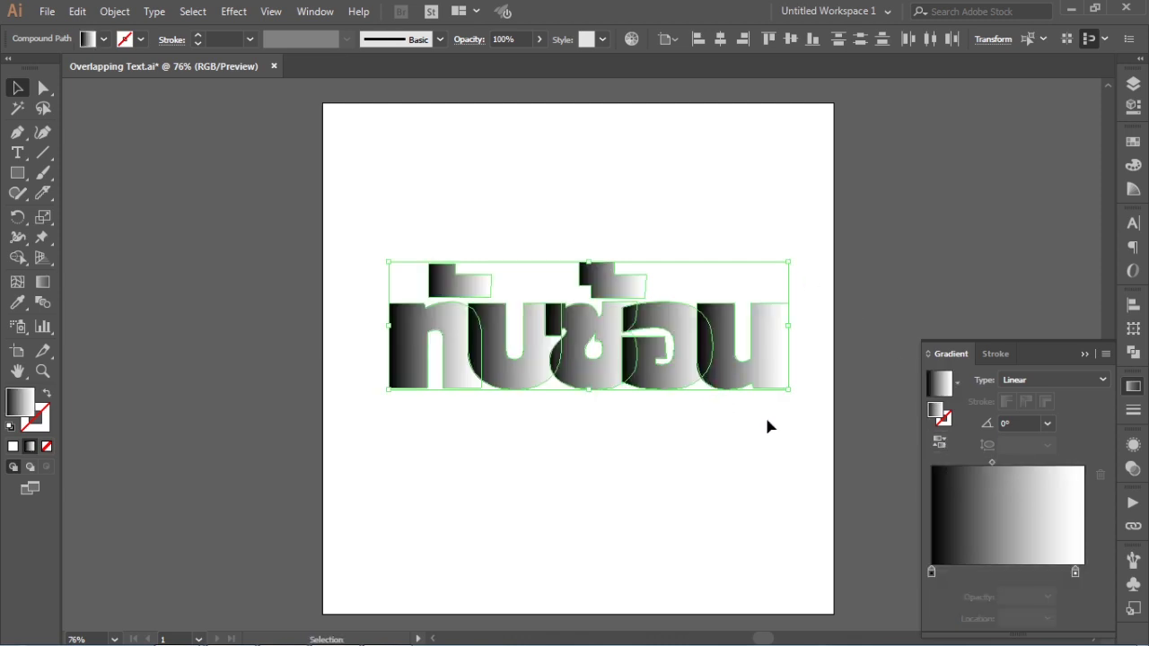
click(939, 444)
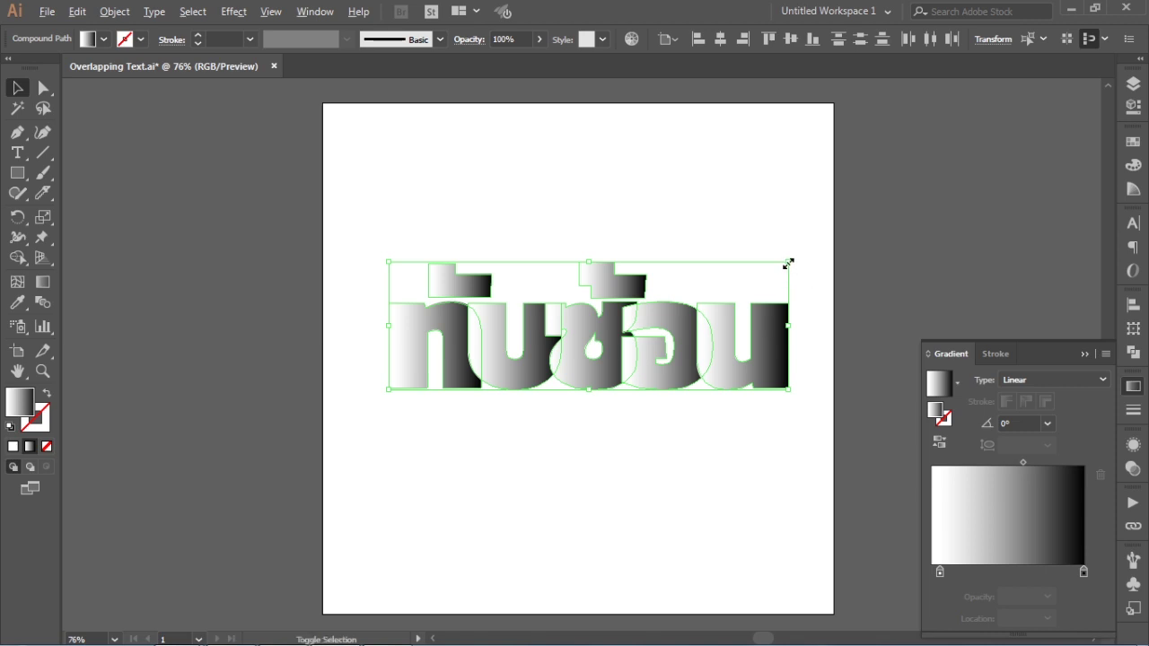
drag(787, 260, 799, 256)
click(202, 248)
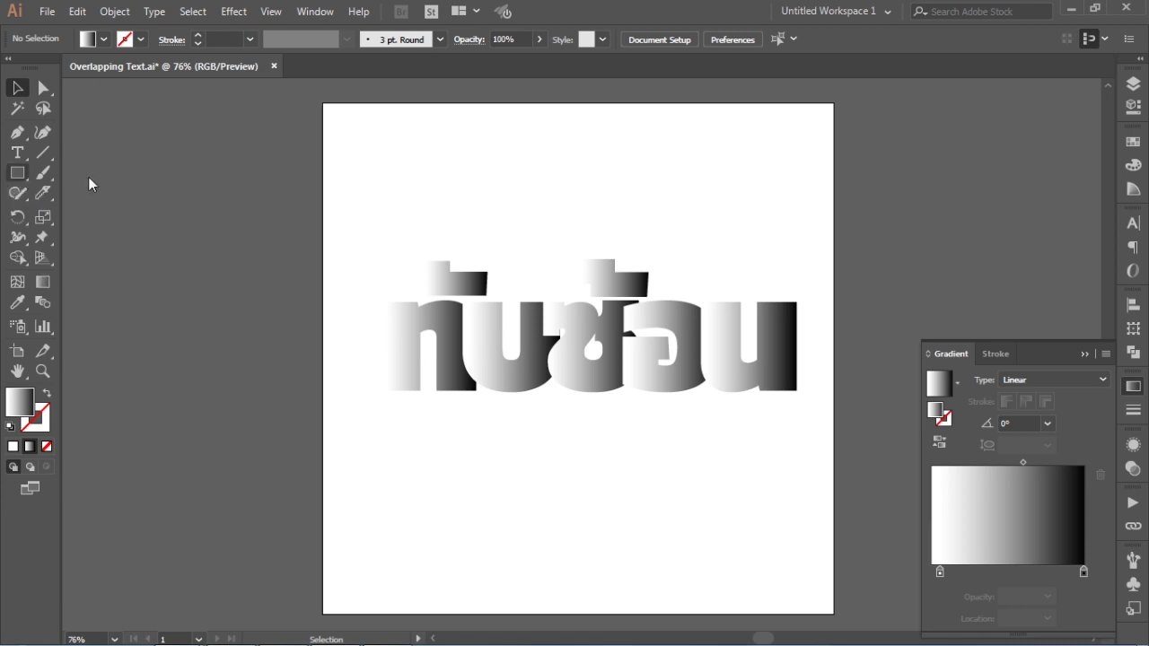
- Draw a rectangle covering the entire artboard and fill it with solid black
key(m)
drag(323, 103, 834, 614)
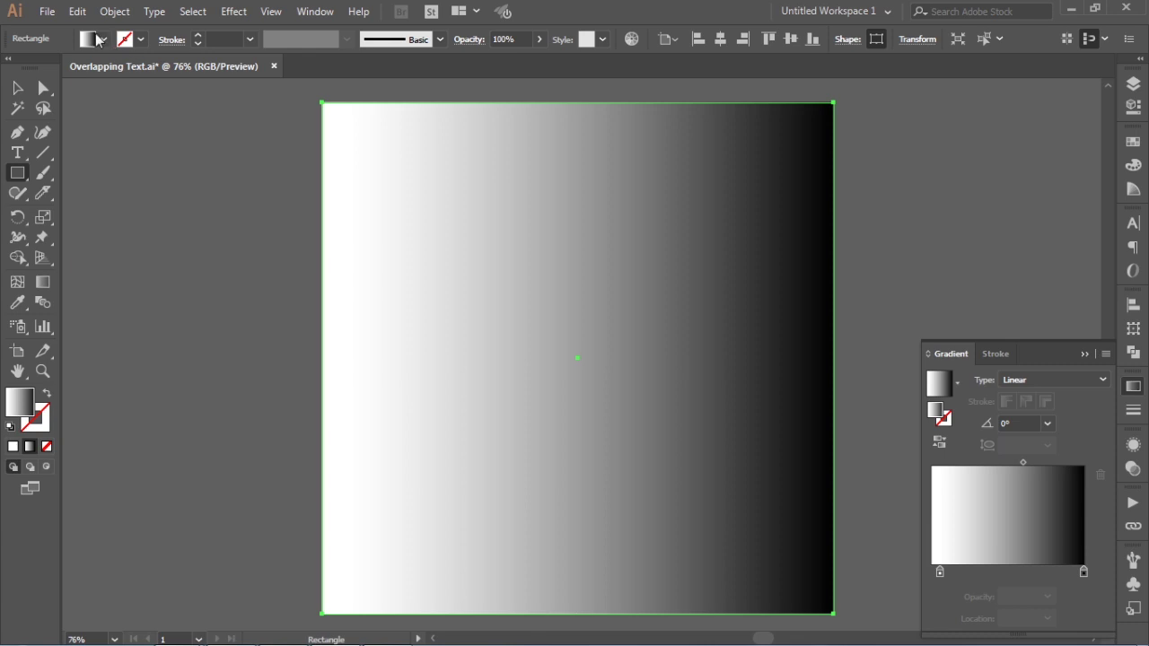
click(104, 39)
click(46, 69)
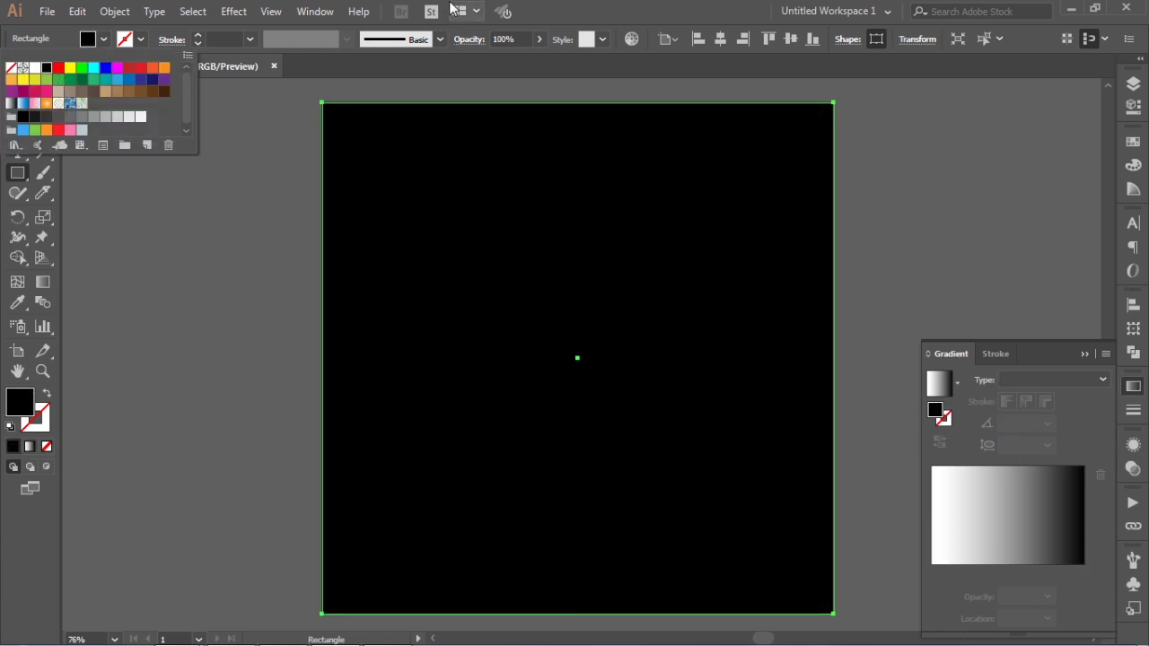
click(588, 14)
- Send the black rectangle behind the letters and lock it as the background
key(ctrl)
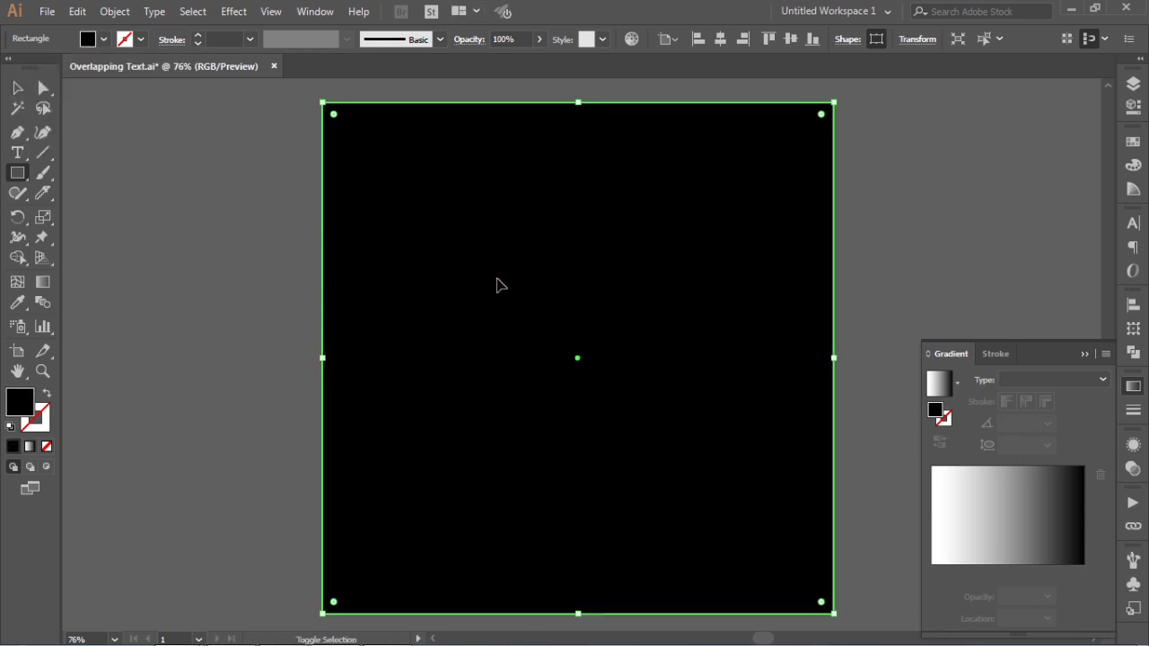
key(ctrl+shift+bracketleft)
key(ctrl+shift+a)
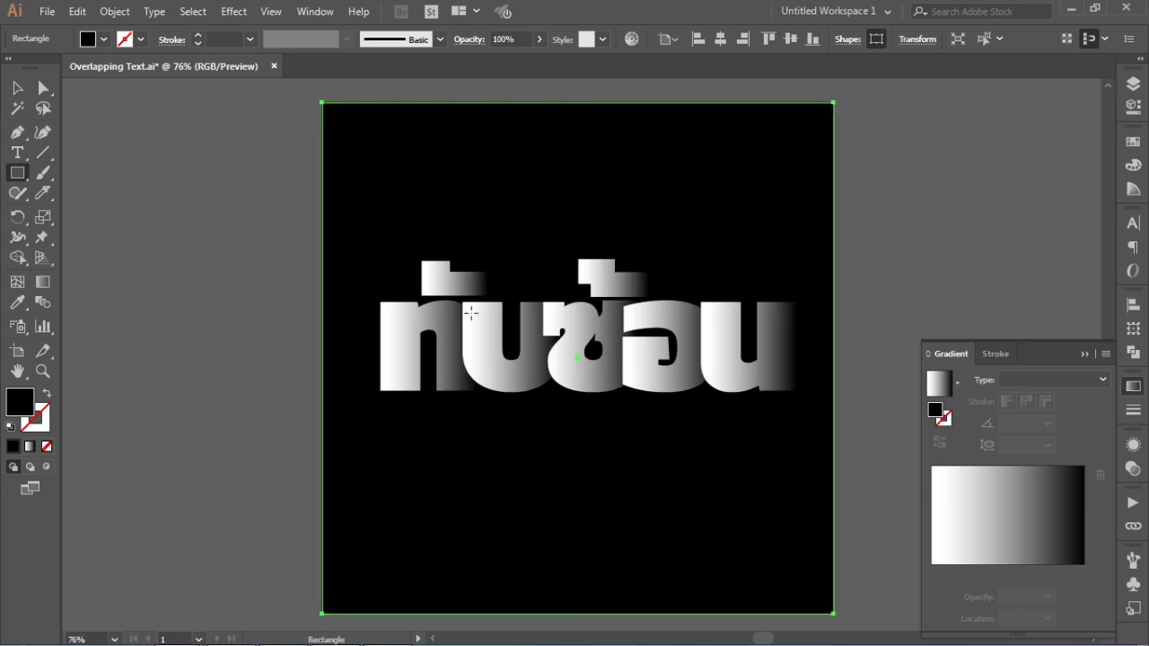
click(18, 87)
click(552, 199)
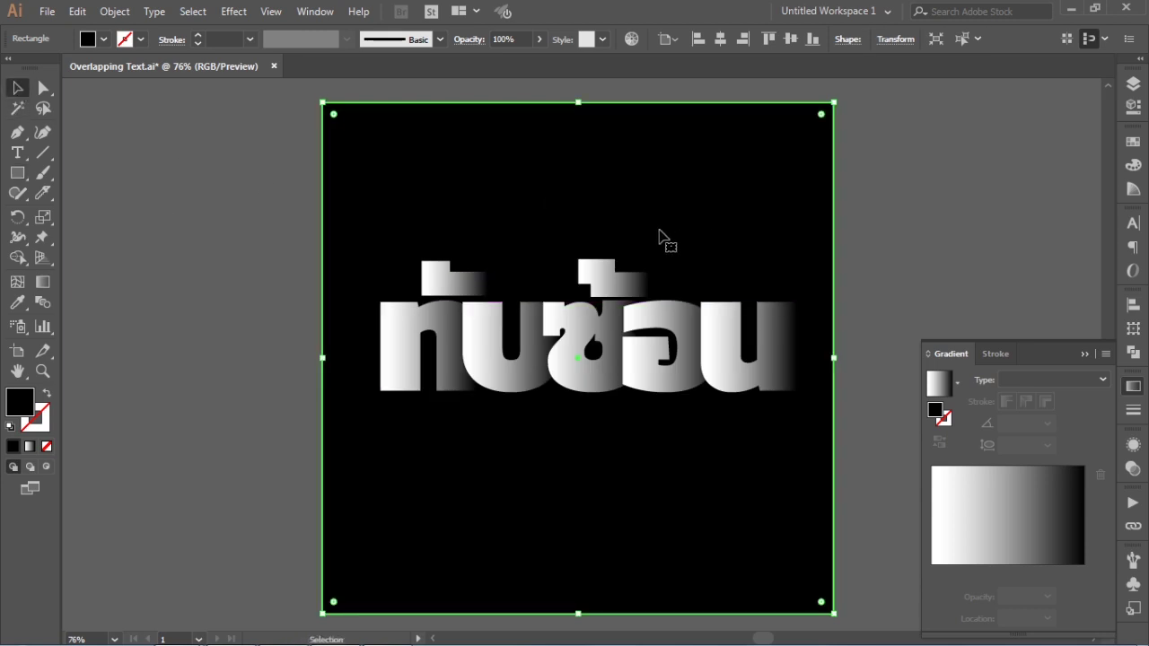
- Move the whole word slightly to the left to centre it on the black background
drag(830, 244, 395, 438)
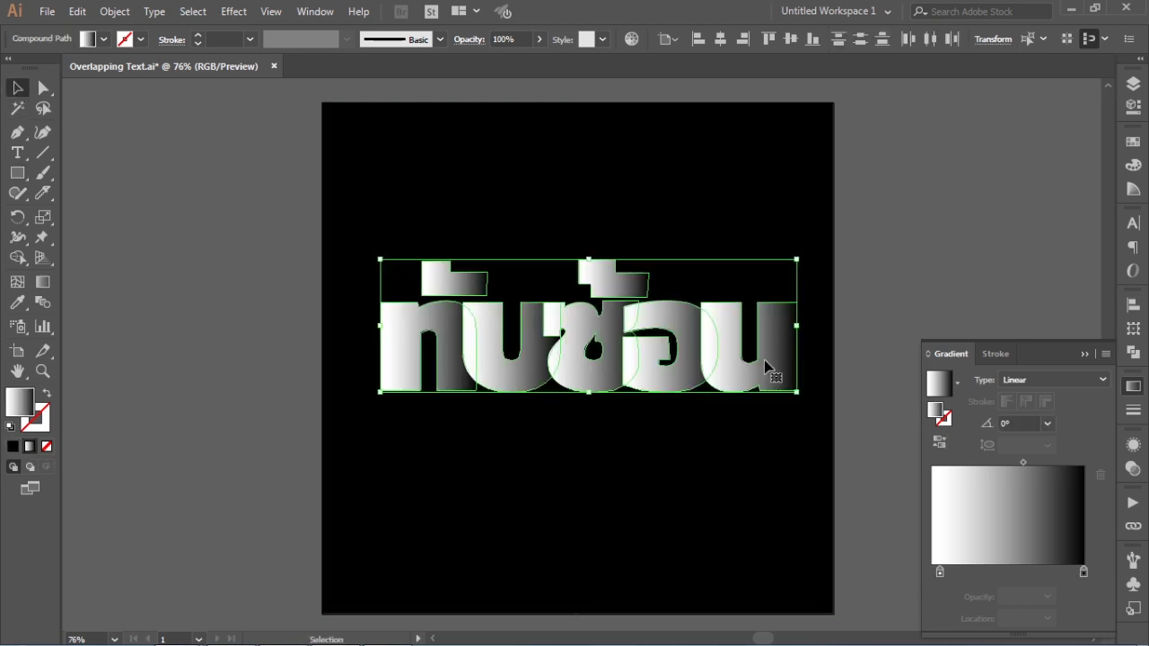
drag(768, 361, 751, 361)
click(898, 275)
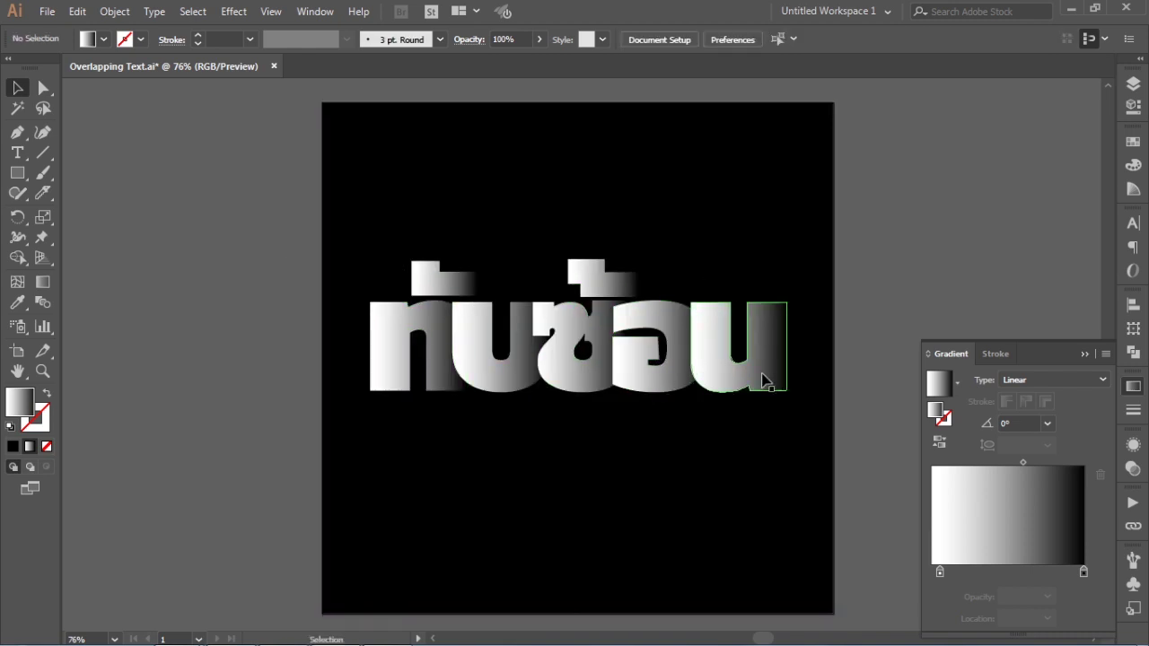
click(656, 251)
- Move the black stop of all the letters' gradient to 71.89% and collapse the gradient settings
drag(239, 230, 795, 433)
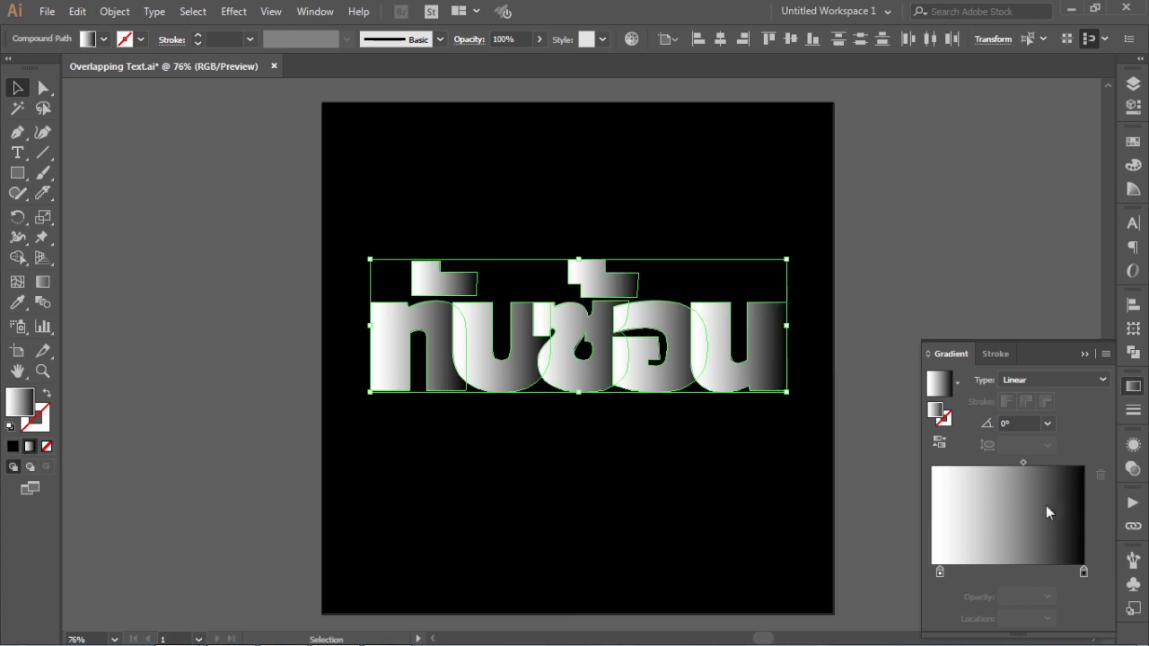
drag(1085, 573, 1037, 571)
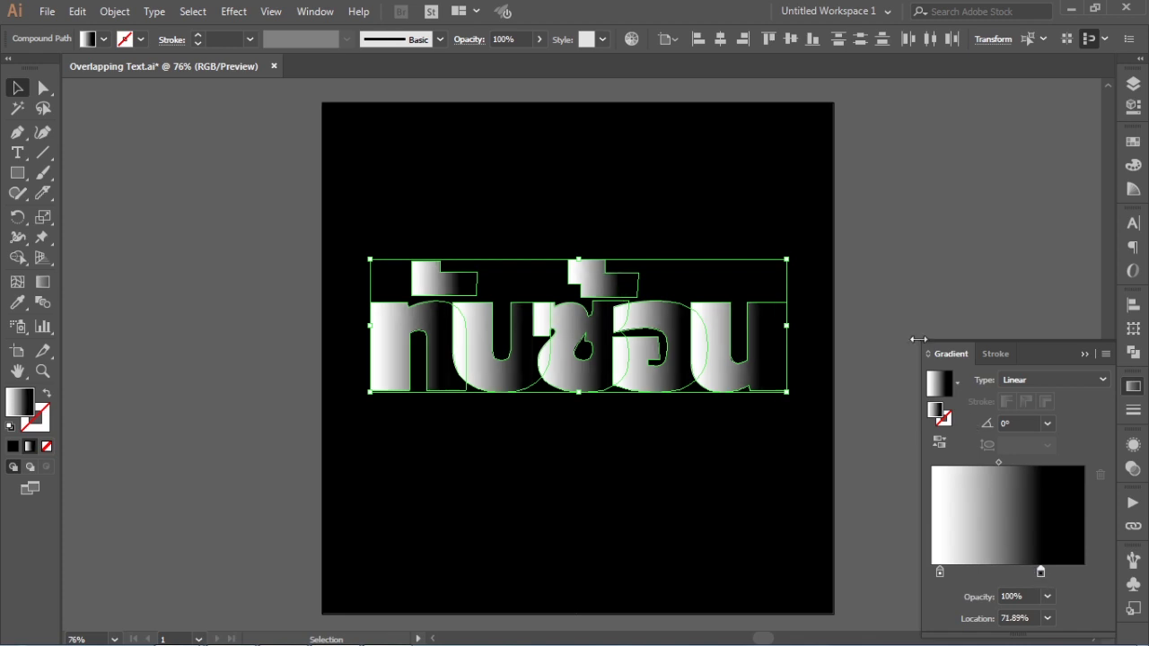
click(905, 252)
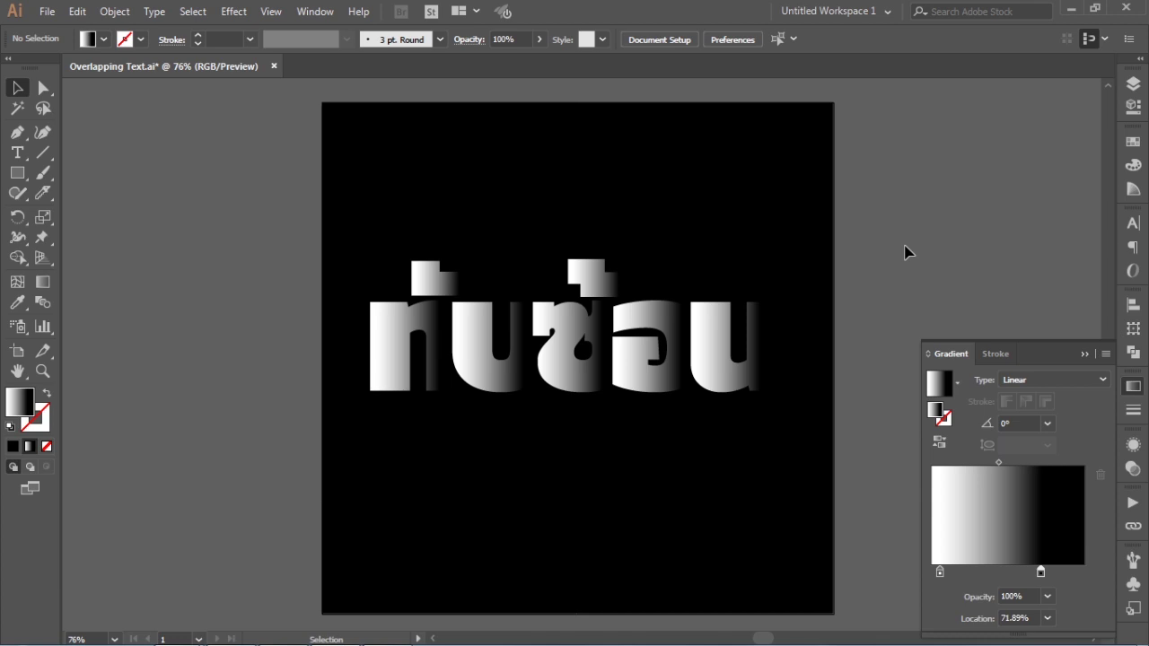
click(1084, 353)
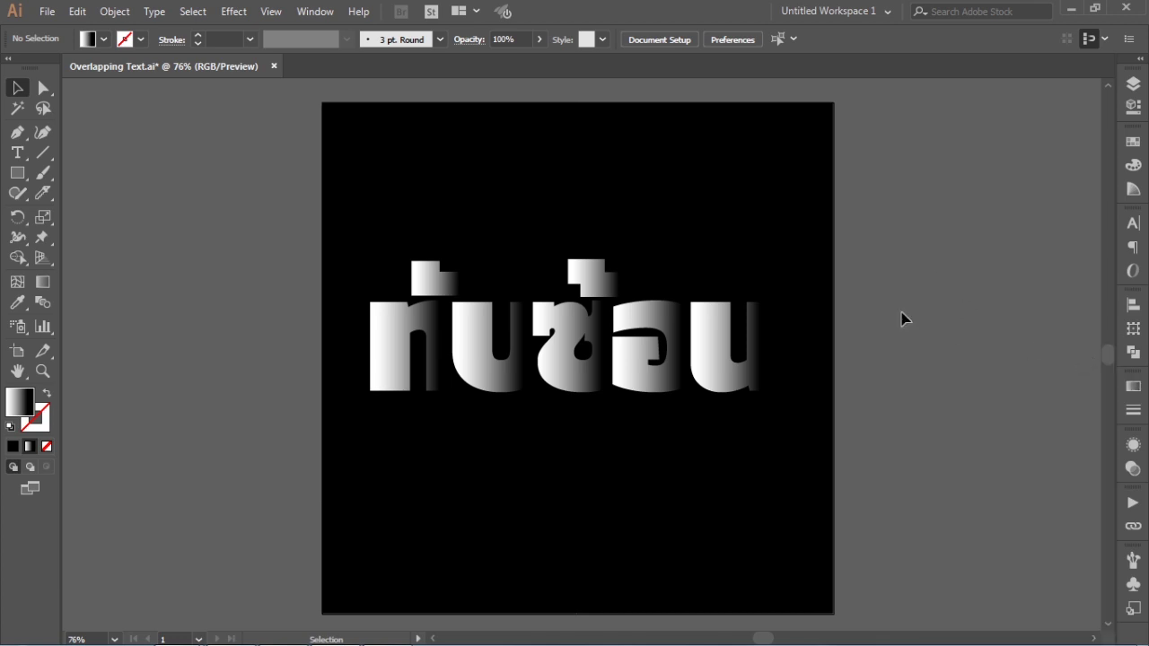